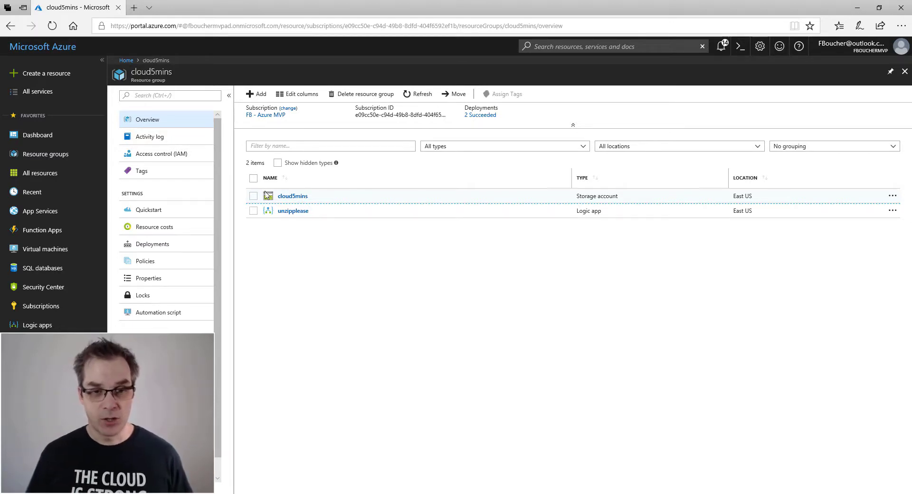
# Step: Create a private blob container named zipped in the cloud5mins storage account
pyautogui.click(298, 202)
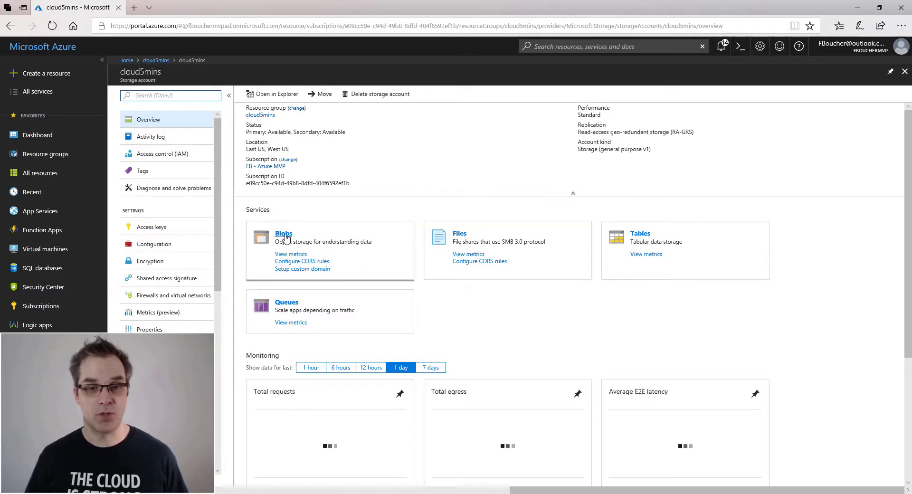
pyautogui.click(284, 234)
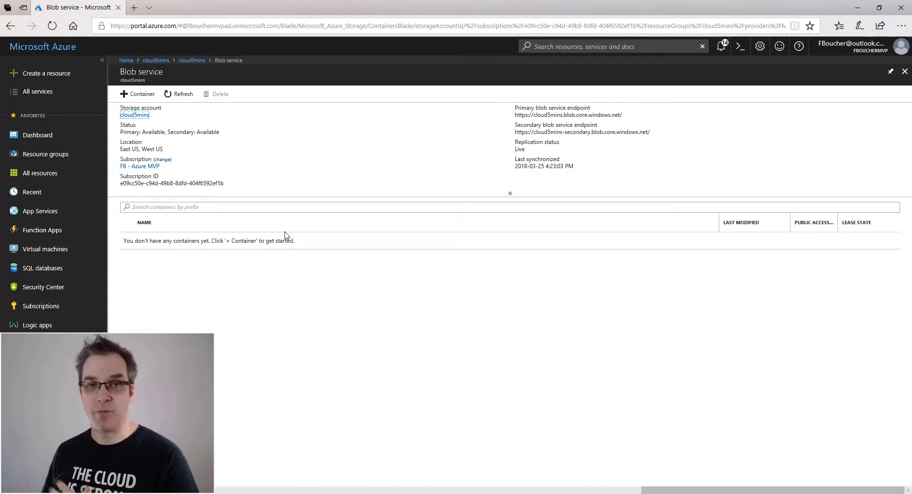
pyautogui.click(144, 97)
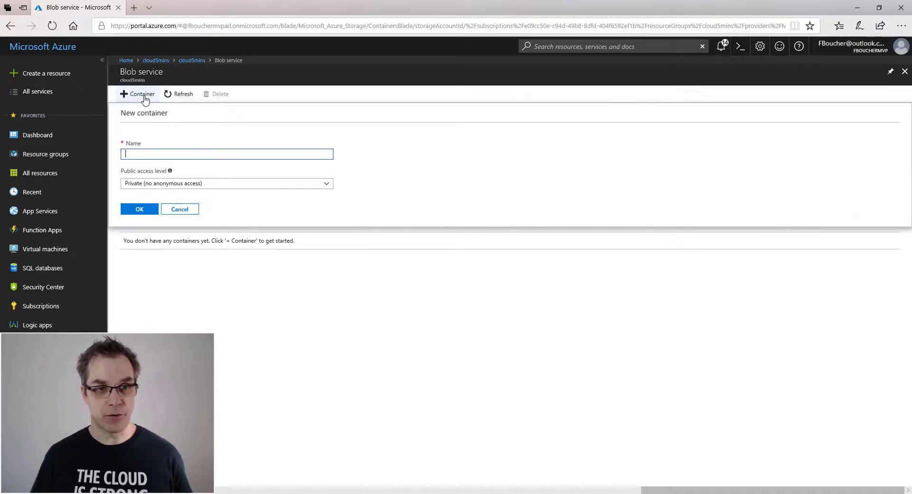
pyautogui.write('zipp')
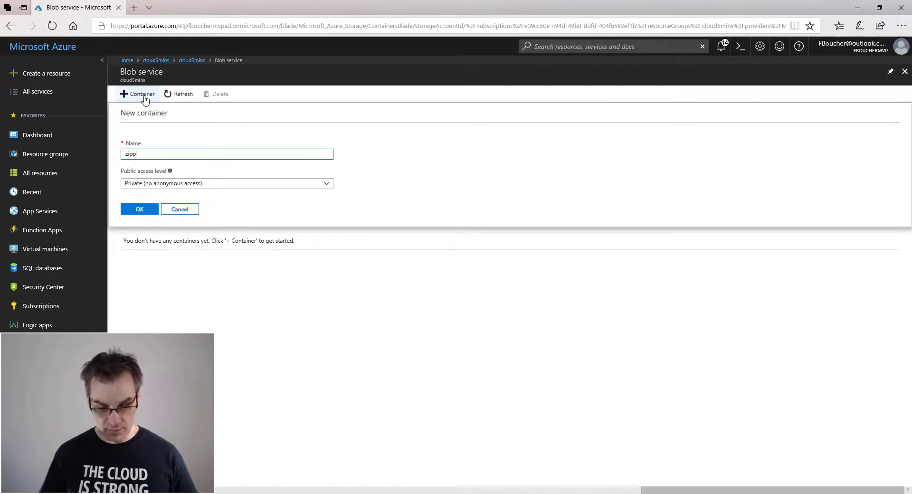
pyautogui.write('er')
pyautogui.press('BackSpace')
pyautogui.write('d')
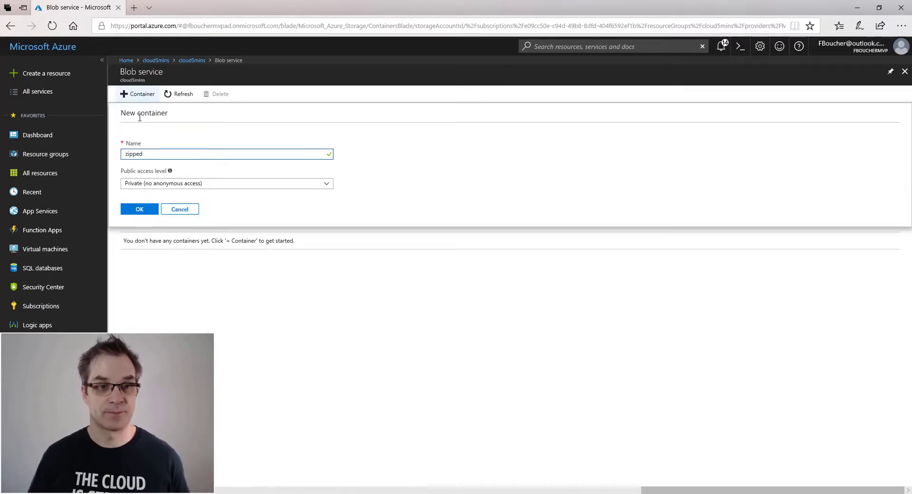
pyautogui.click(138, 210)
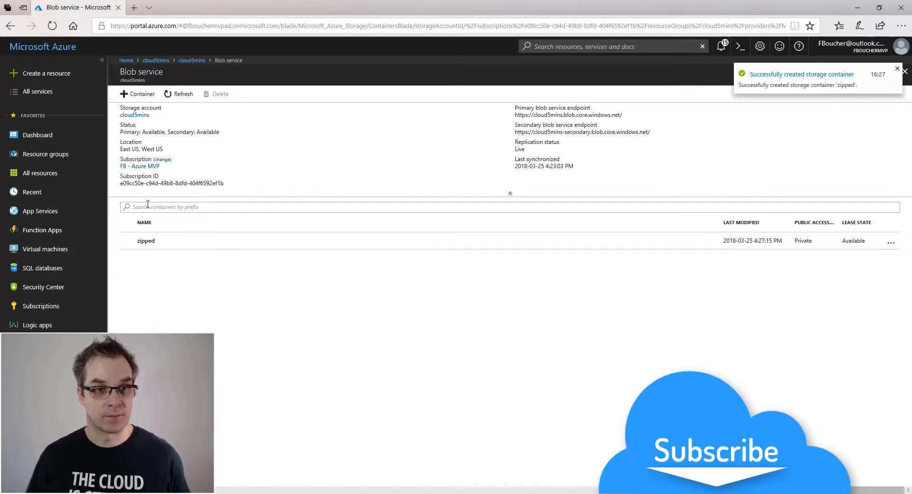
# Step: Create a second private blob container named unzipped in the same storage account
pyautogui.click(137, 94)
pyautogui.write('zipped')
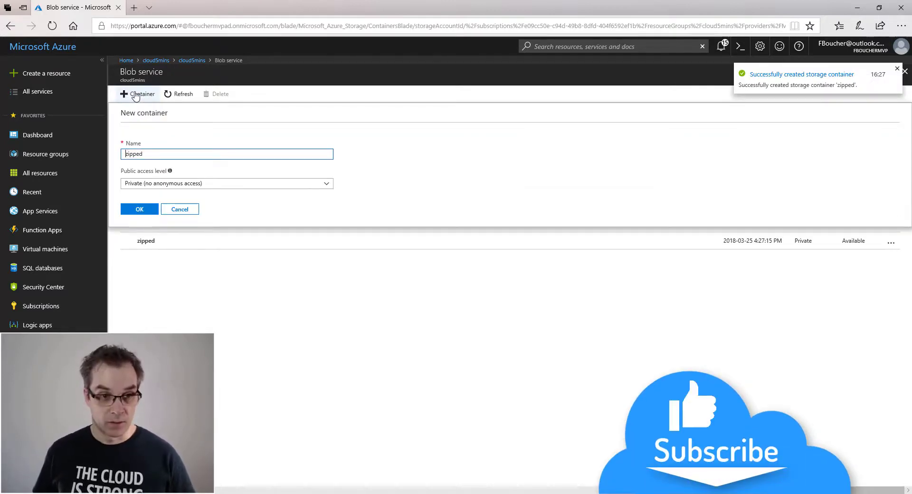
pyautogui.write('un')
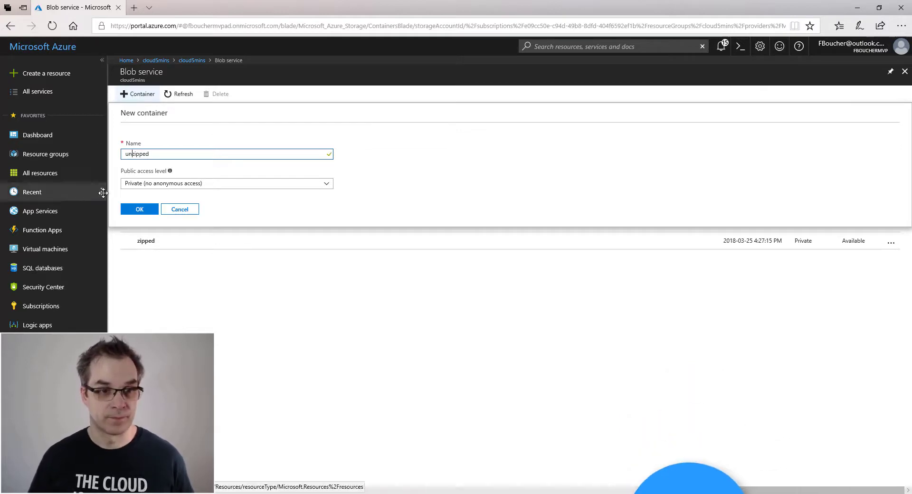
pyautogui.click(139, 208)
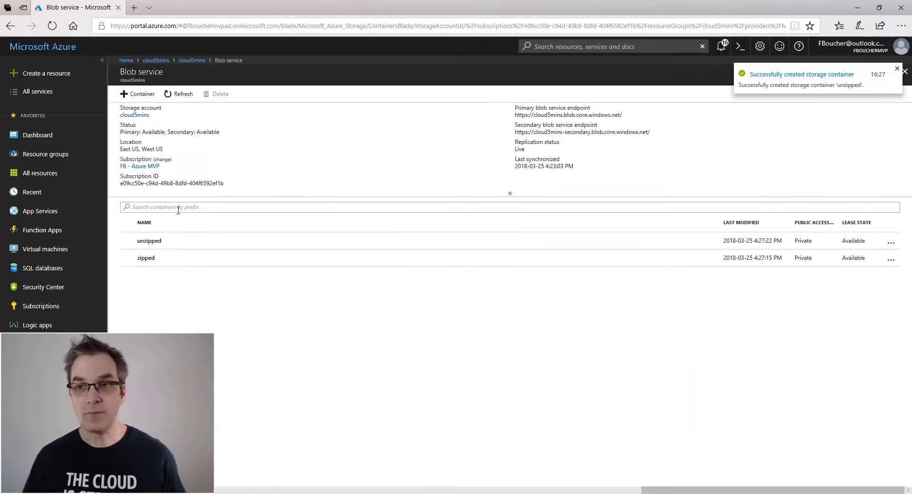
# Step: Start the unzipplease logic app from the Blank Logic App template with the Azure Blob Storage trigger "When a blob is added or modified"
pyautogui.click(156, 60)
pyautogui.click(291, 210)
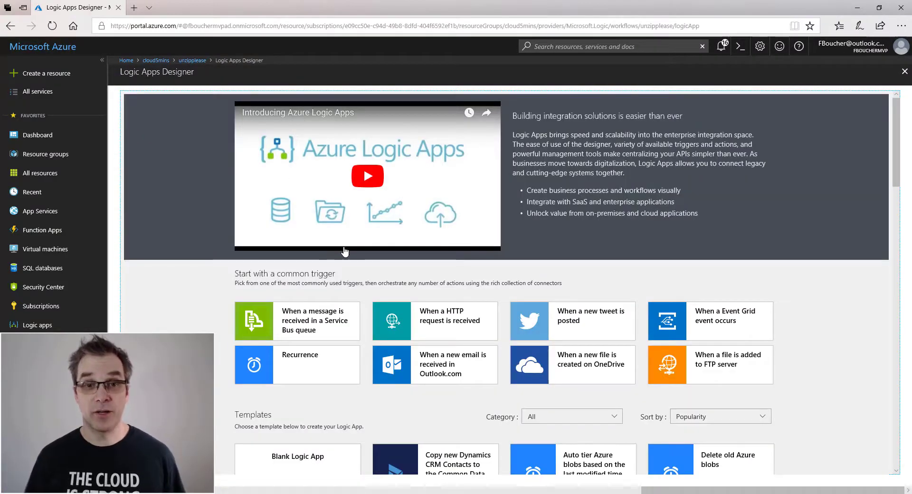
pyautogui.scroll(-5, 326, 252)
pyautogui.click(356, 290)
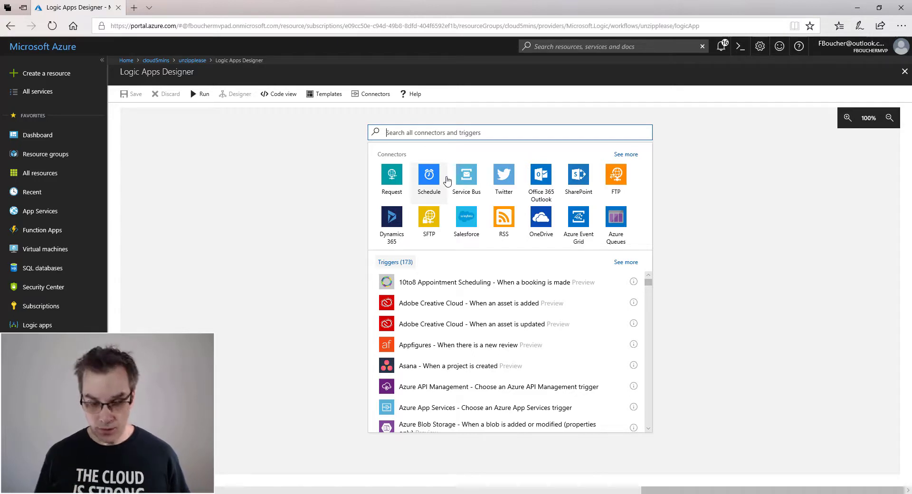
pyautogui.write('blob')
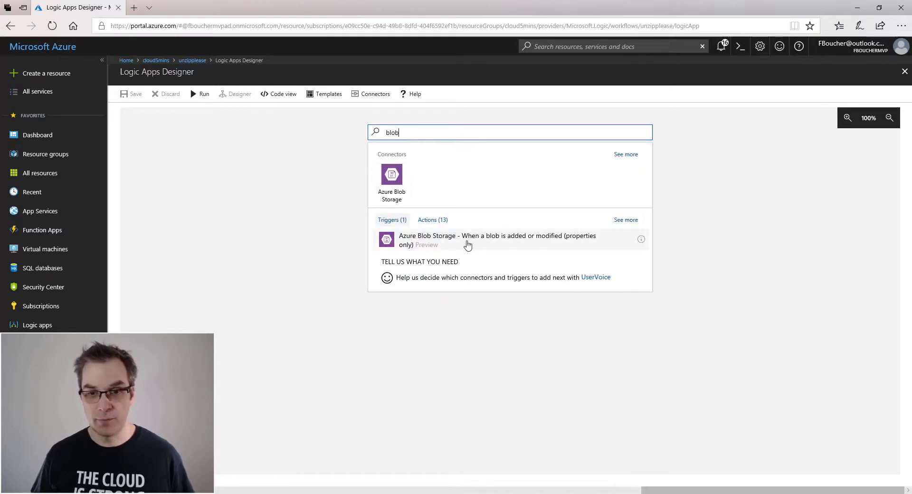
pyautogui.click(486, 241)
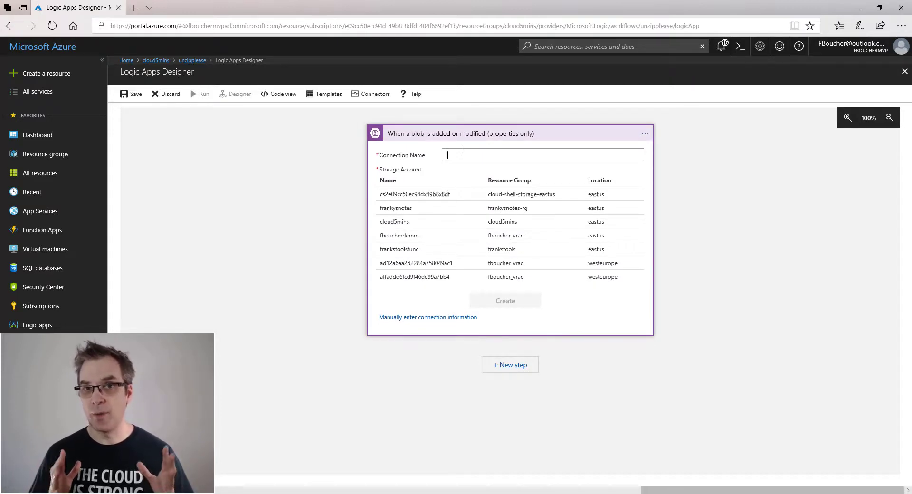
# Step: Create the trigger's connection named zipped to the cloud5mins storage account and set its container to /zipped
pyautogui.write('z')
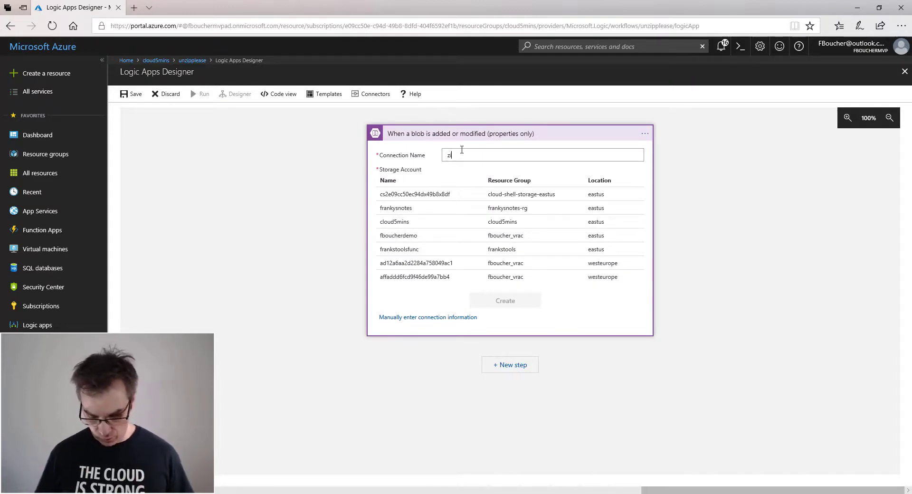
pyautogui.write('ipped')
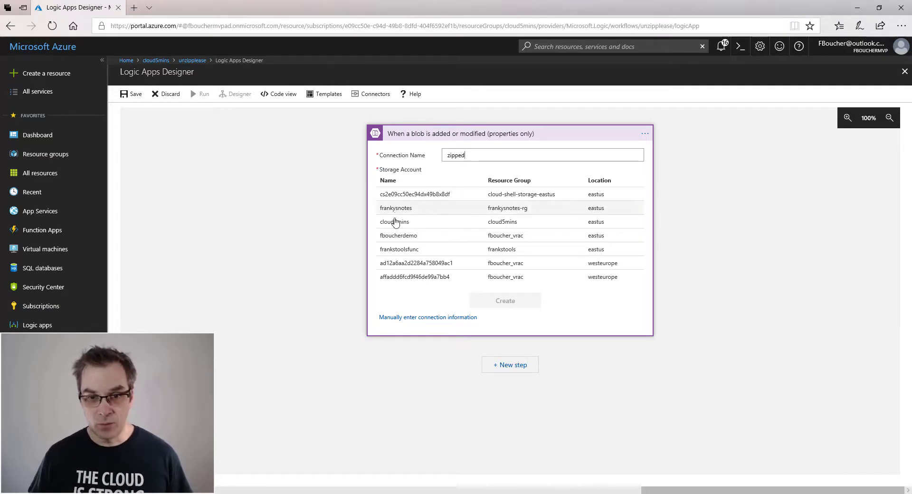
pyautogui.click(395, 222)
pyautogui.click(517, 302)
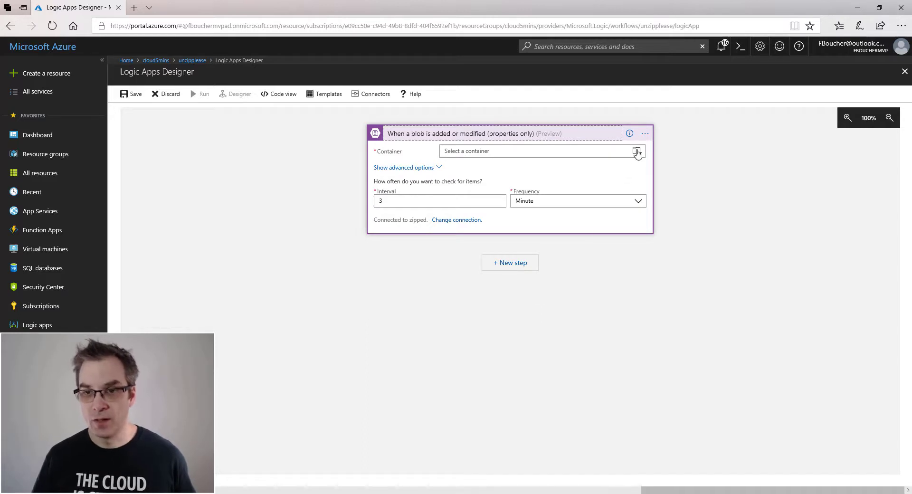
pyautogui.click(637, 151)
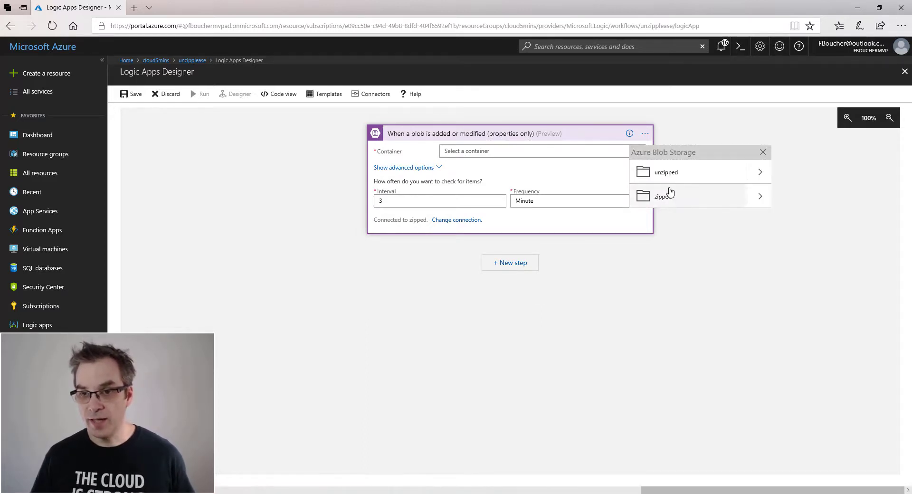
pyautogui.click(663, 197)
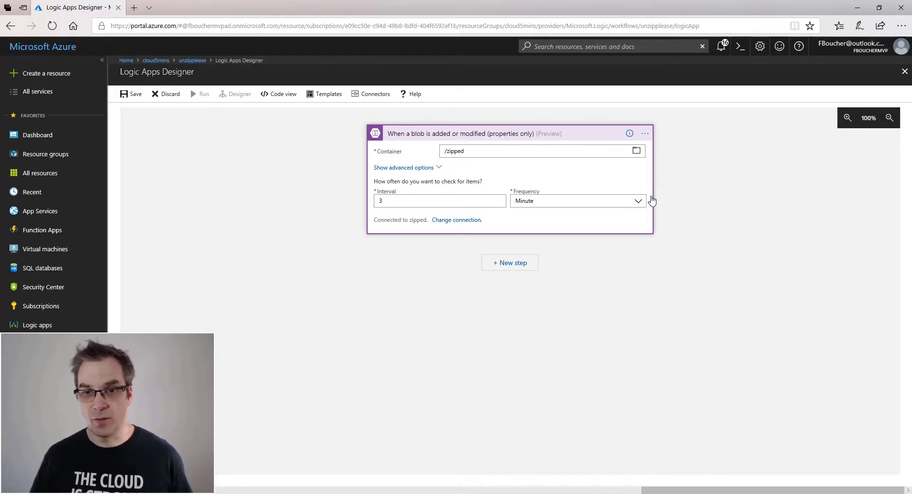
# Step: Add the Azure Blob Storage "Extract archive to folder" action after the blob trigger
pyautogui.click(506, 265)
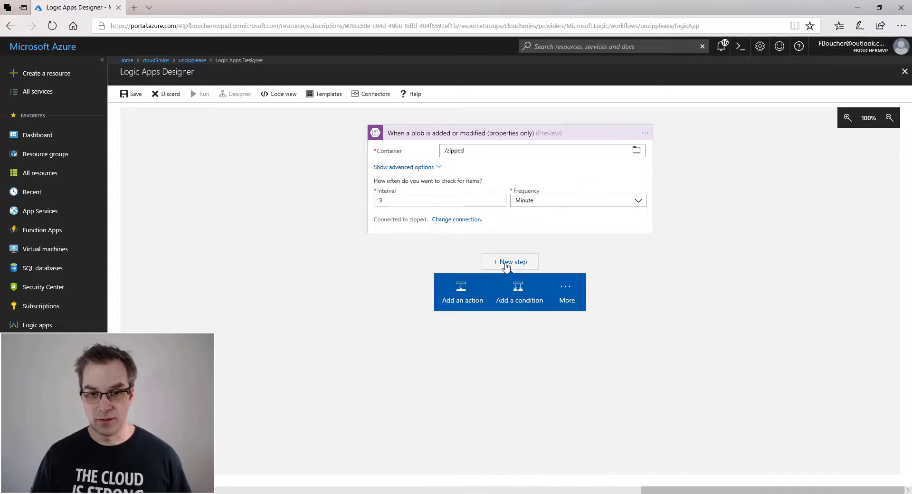
pyautogui.click(454, 295)
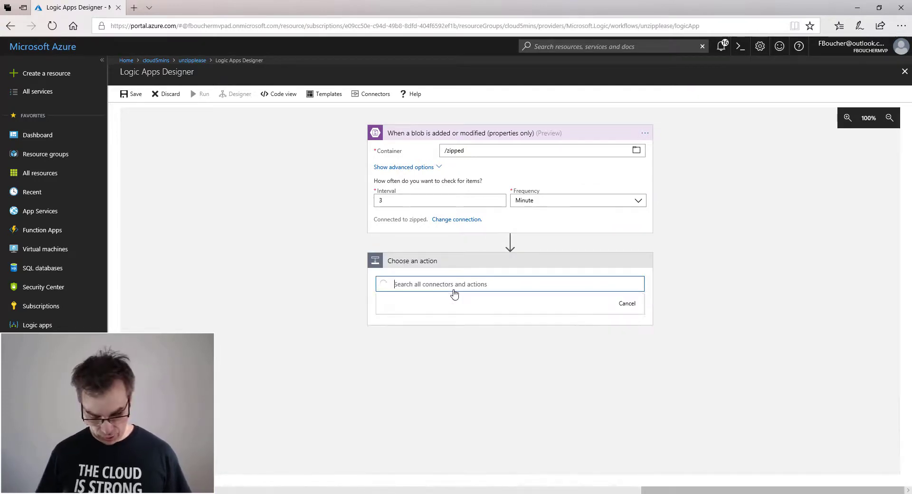
pyautogui.write('zip')
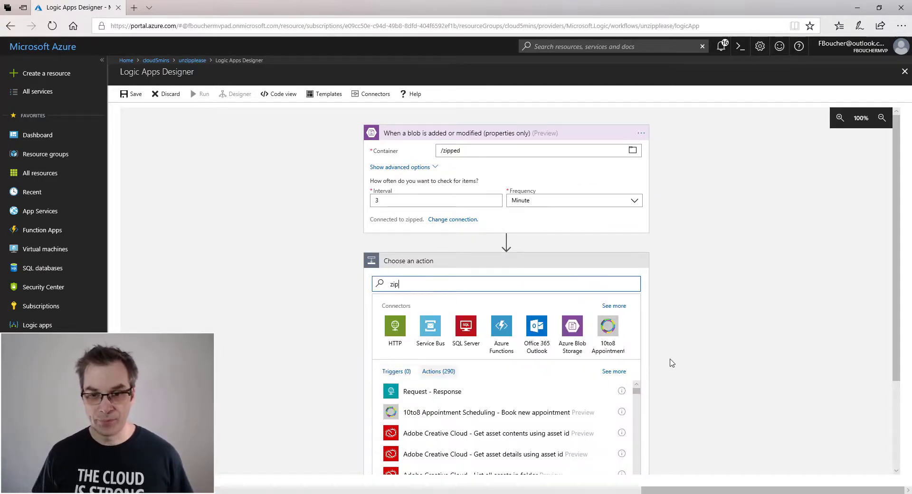
pyautogui.scroll(-3, 672, 363)
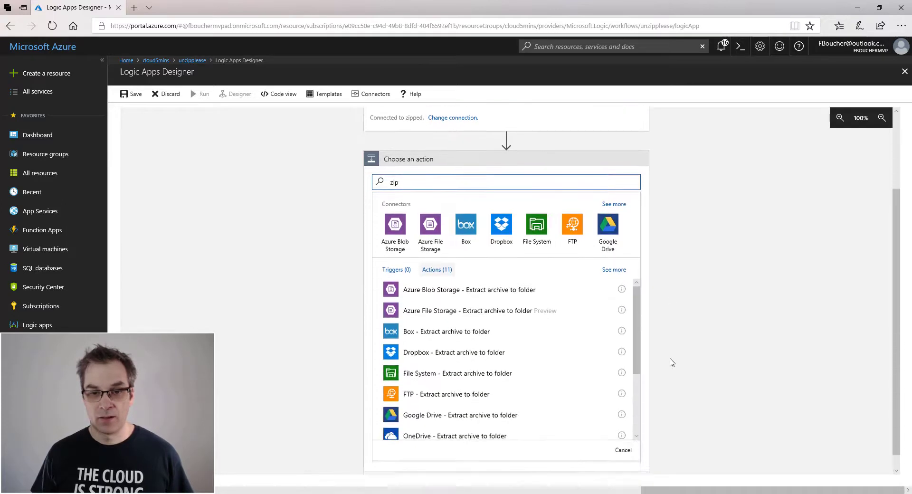
pyautogui.scroll(-1, 433, 314)
pyautogui.scroll(-4, 433, 313)
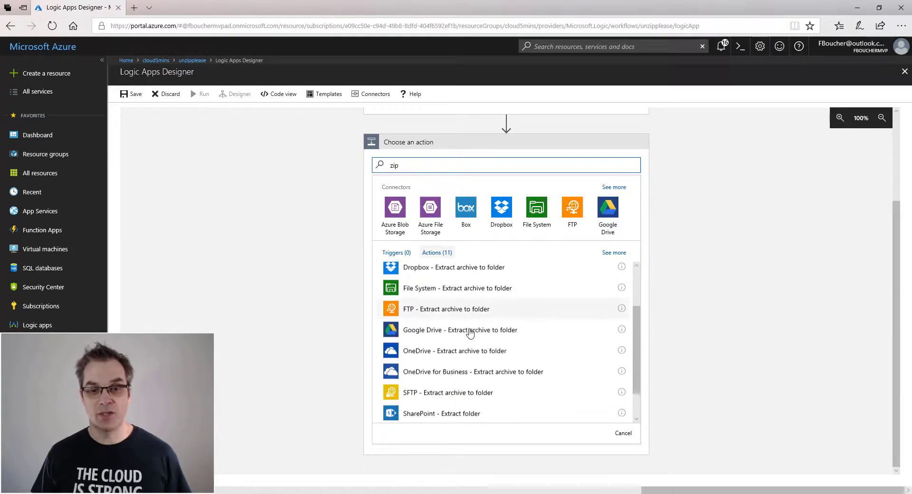
pyautogui.scroll(5, 470, 332)
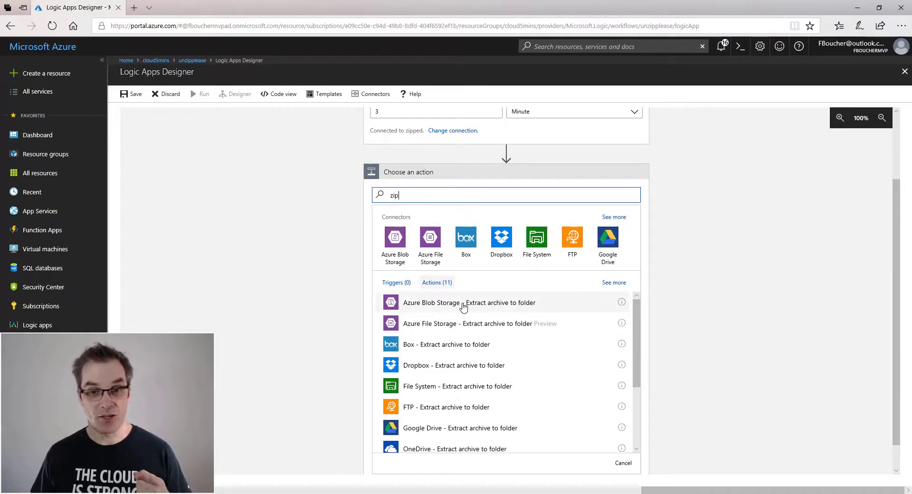
pyautogui.click(463, 306)
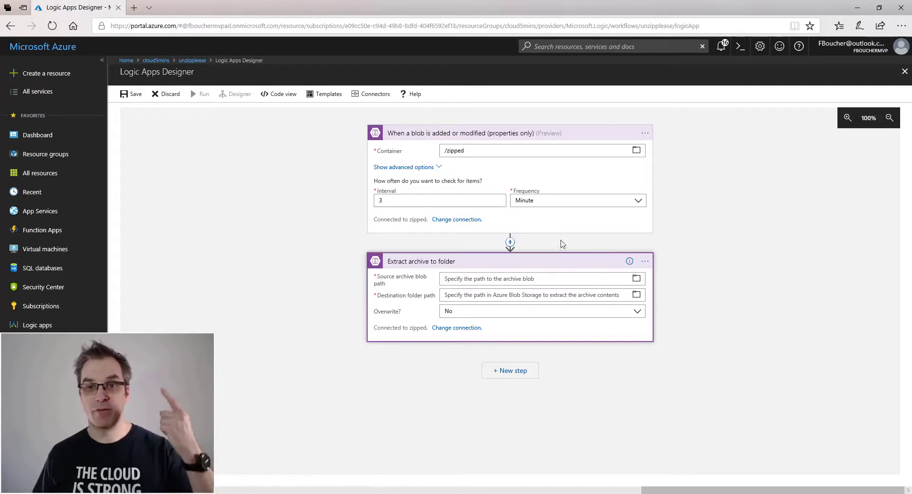
# Step: Set the extract action's source archive blob path to the trigger's Path dynamic content and its destination folder path to /unzipped
pyautogui.click(602, 278)
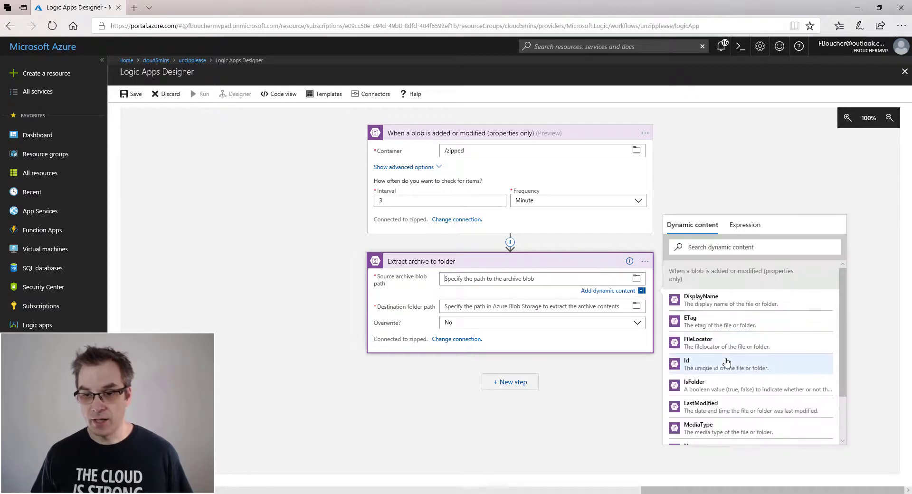
pyautogui.scroll(-2, 717, 368)
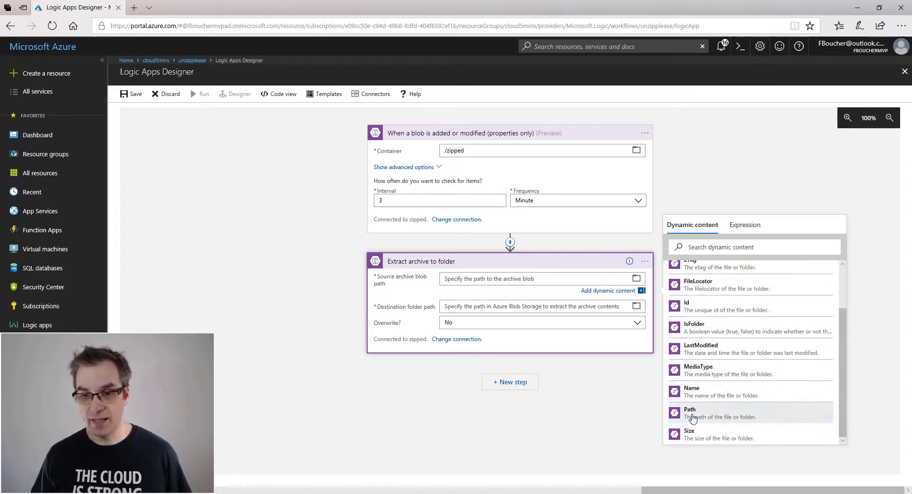
pyautogui.click(692, 417)
pyautogui.click(491, 308)
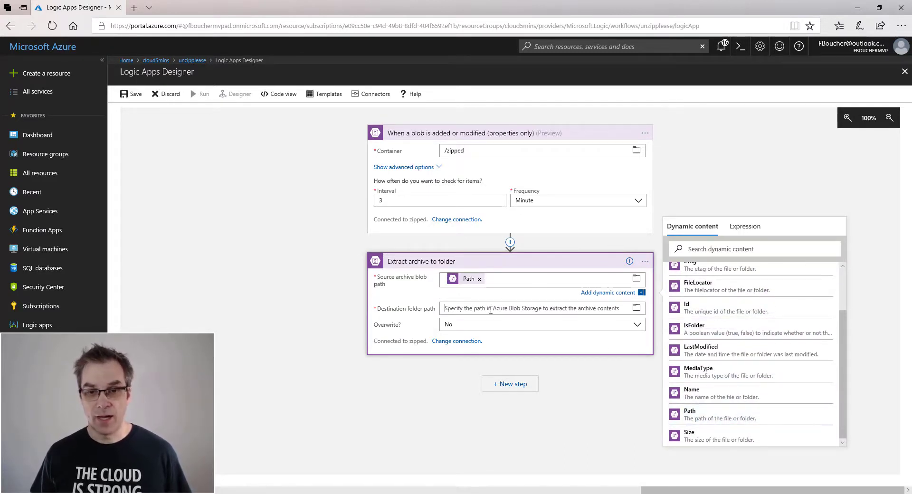
pyautogui.click(636, 307)
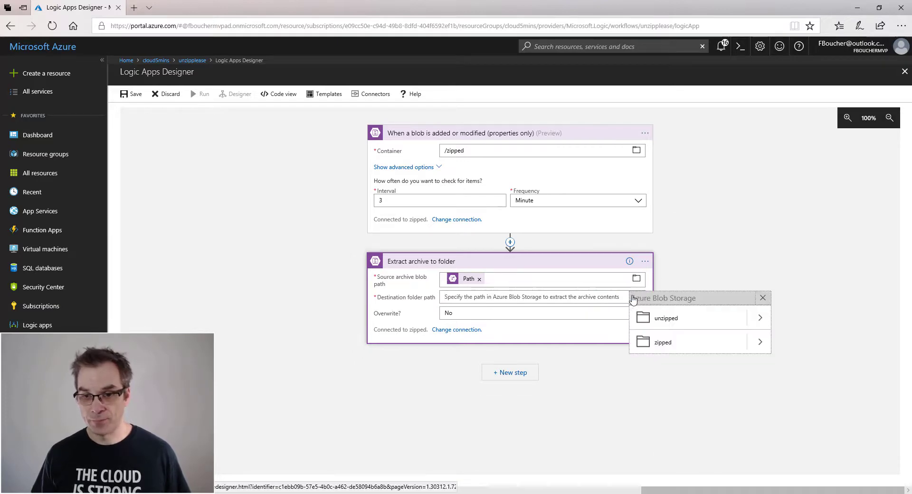
pyautogui.click(667, 318)
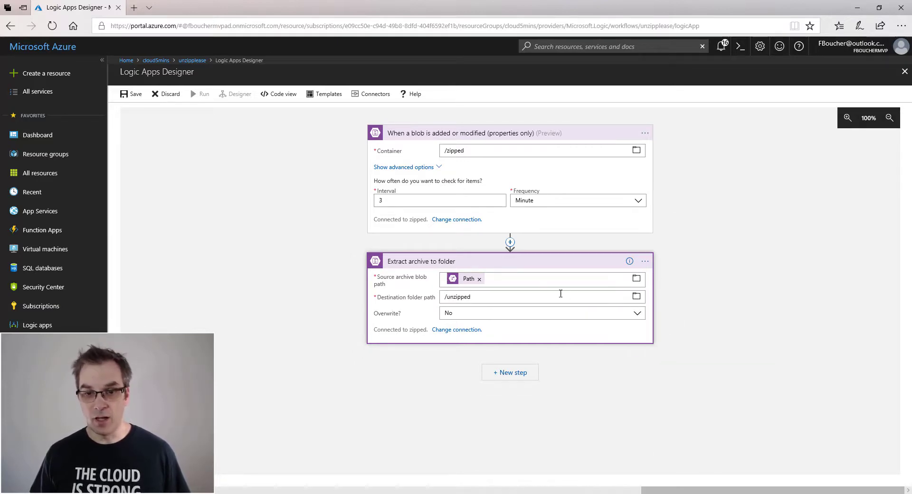
# Step: Try appending the trigger's Name dynamic content to the extract action's /unzipped destination path, and remove it again
pyautogui.click(534, 299)
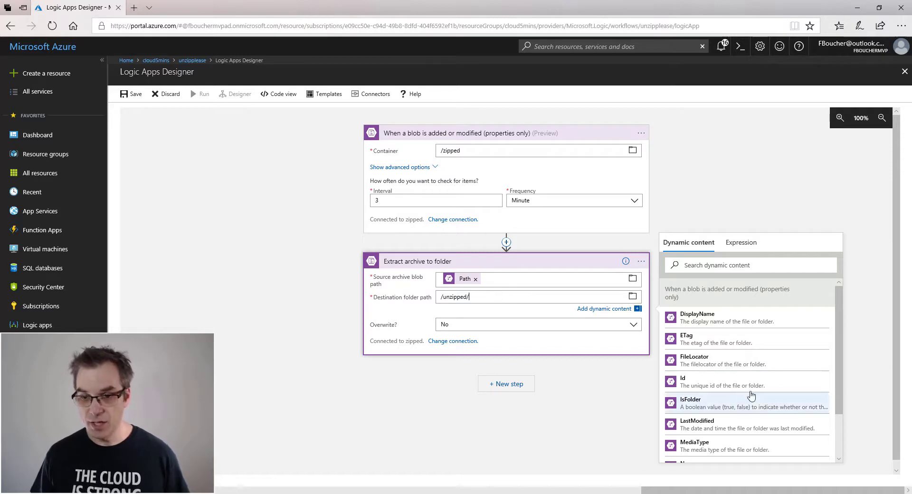
pyautogui.scroll(-2, 703, 409)
pyautogui.click(702, 414)
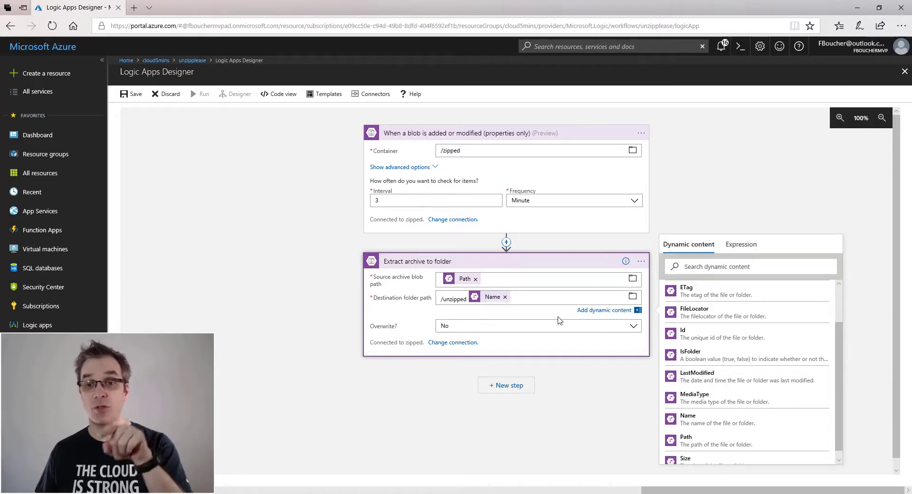
pyautogui.click(504, 297)
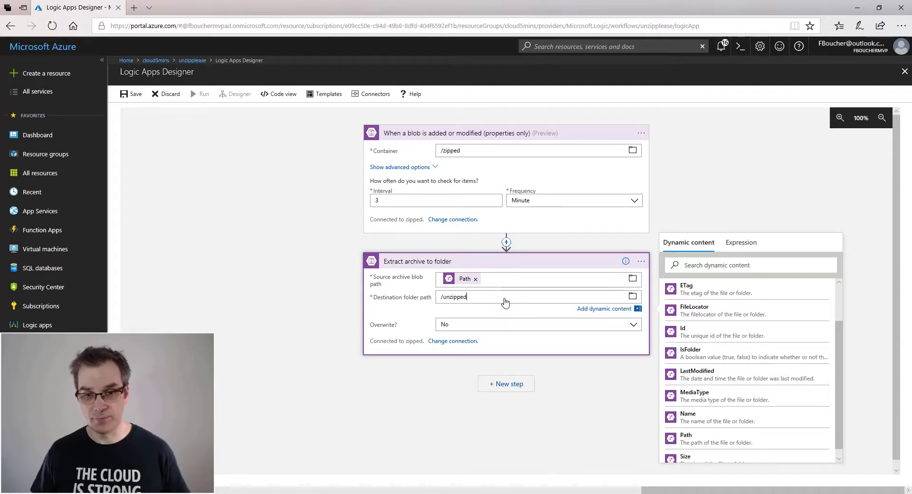
# Step: Insert a Variables "Initialize variable" action between the blob trigger and the extract action
pyautogui.click(506, 244)
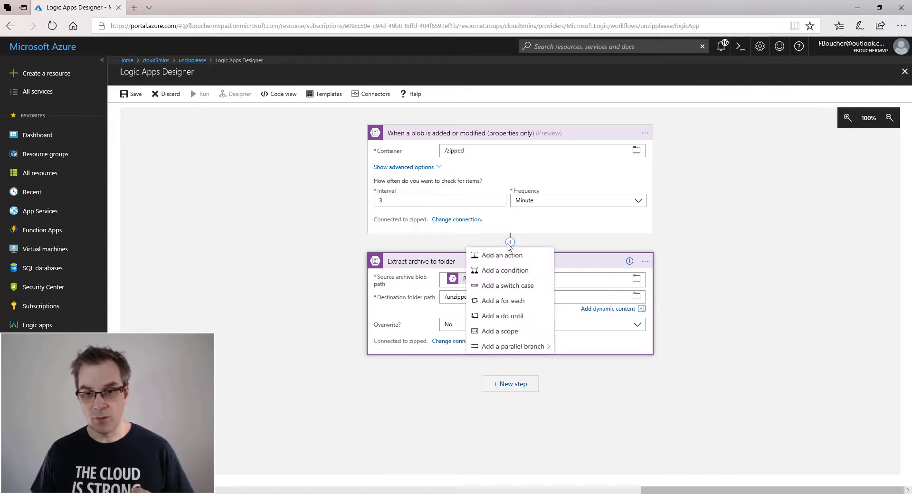
pyautogui.click(508, 256)
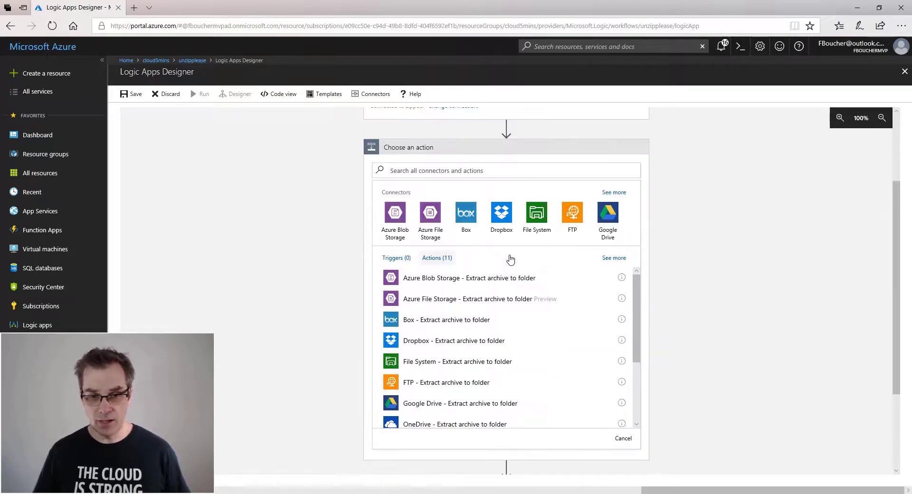
pyautogui.click(465, 171)
pyautogui.write('variable')
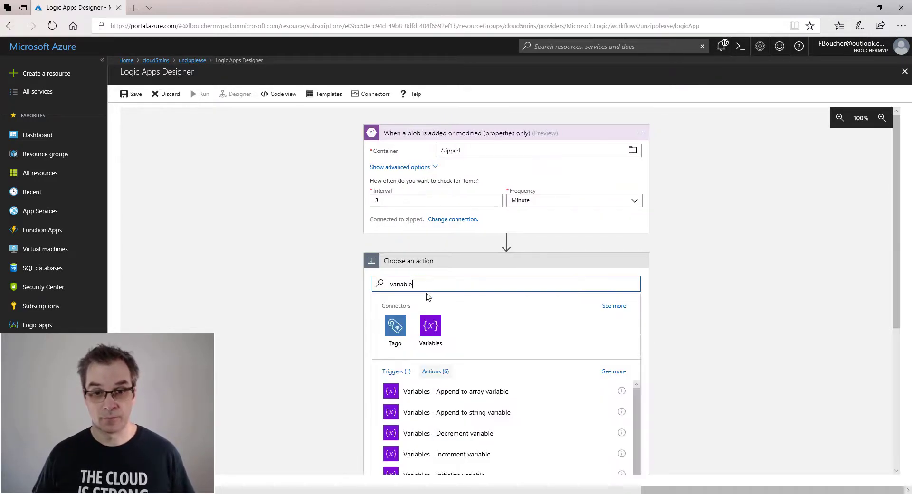
pyautogui.scroll(-2, 455, 418)
pyautogui.click(452, 422)
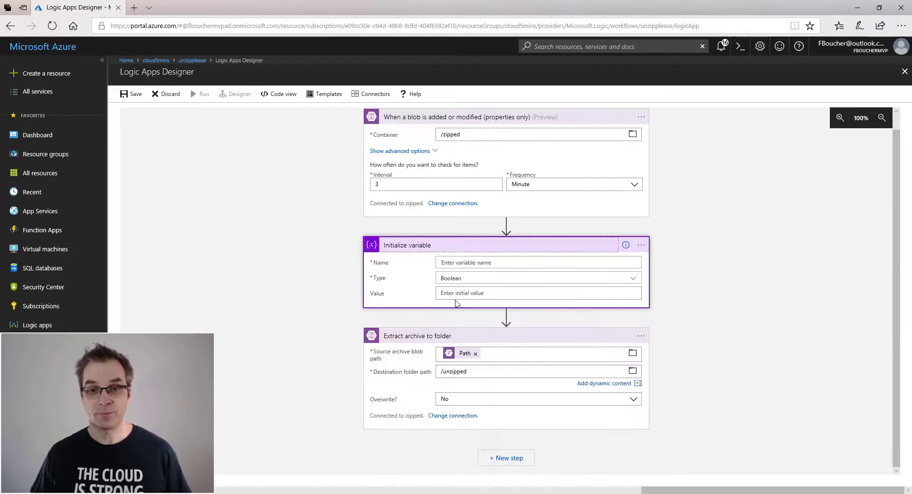
# Step: Name the new variable folderName and set its type to String
pyautogui.click(471, 263)
pyautogui.write('f')
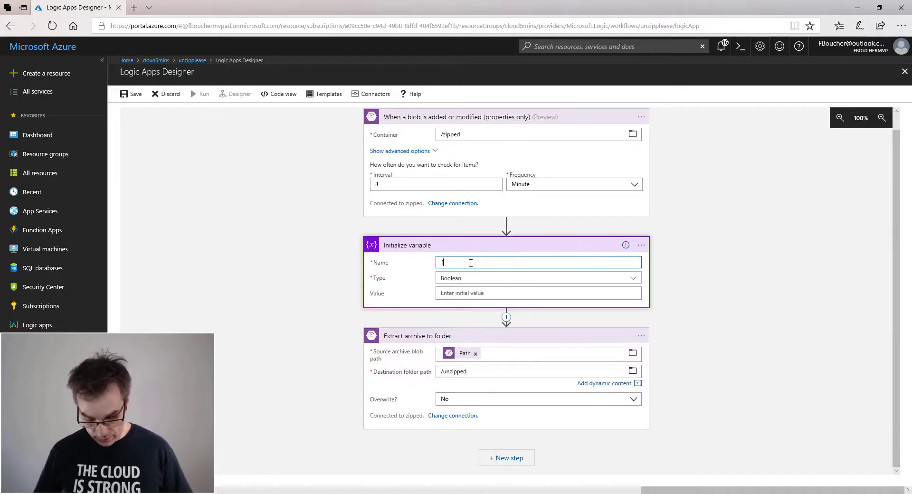
pyautogui.write('olderName')
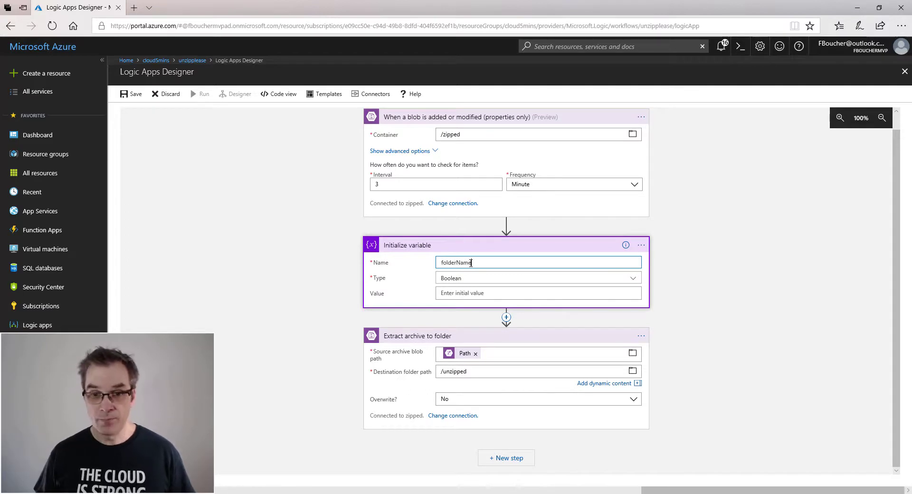
pyautogui.click(514, 280)
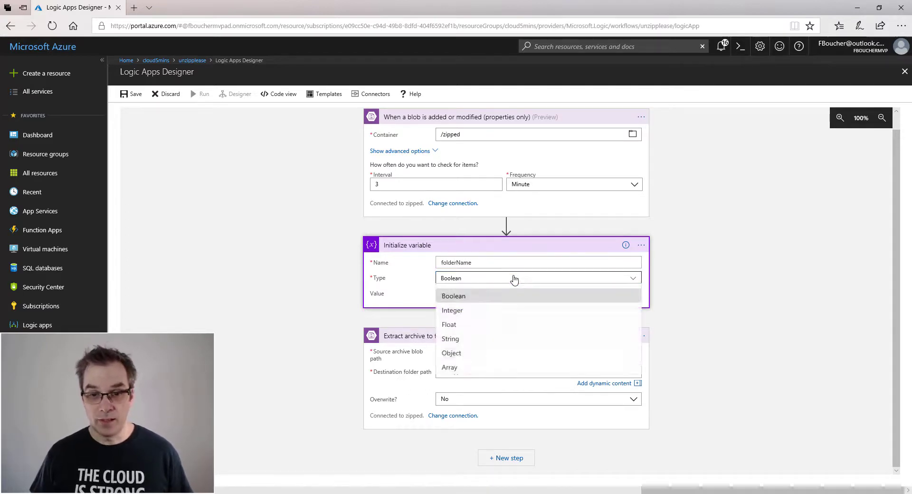
pyautogui.click(465, 340)
# Step: Write an expression for folderName's initial value that uses split() on the trigger's Name dynamic content with '.' as the separator
pyautogui.click(473, 294)
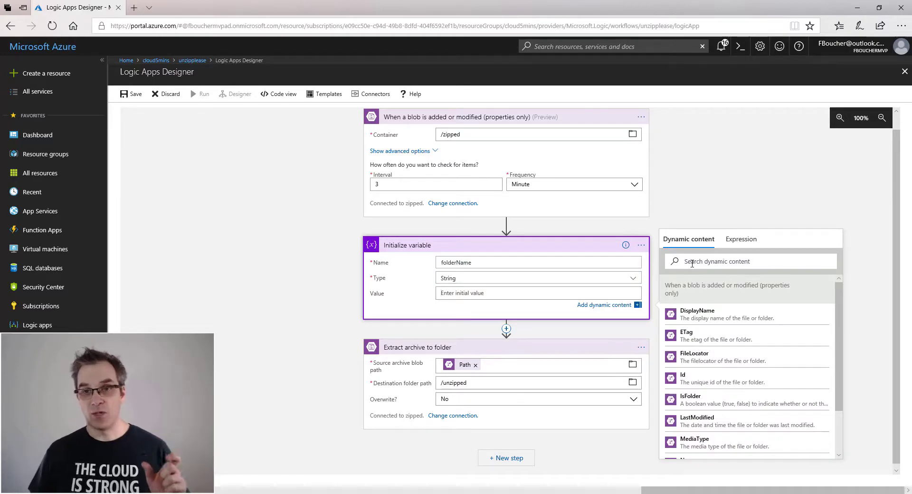
pyautogui.click(738, 240)
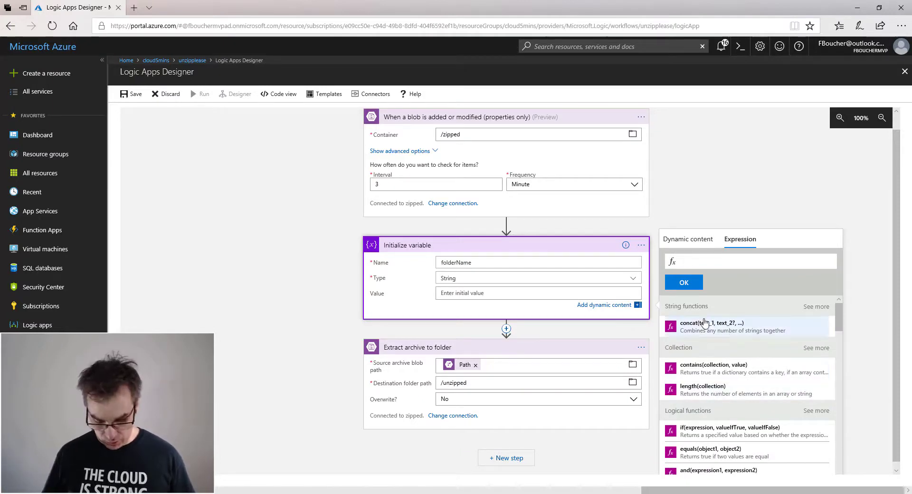
pyautogui.write('sl')
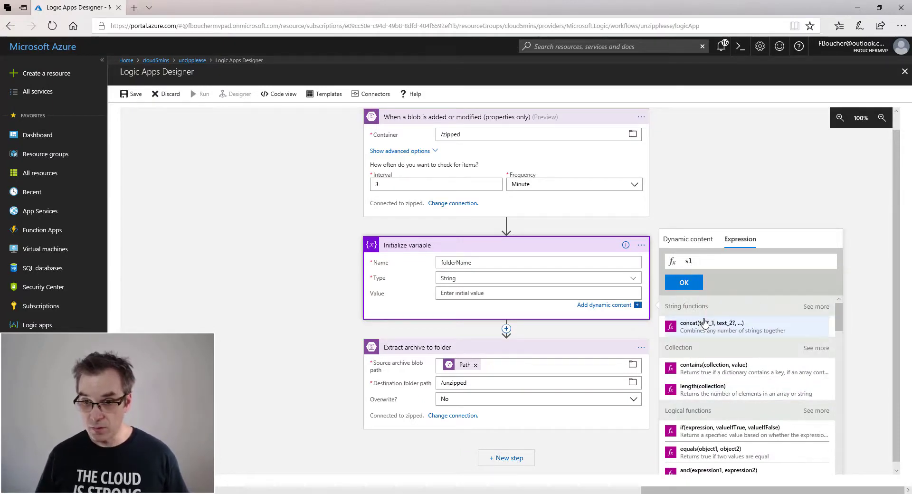
pyautogui.press('BackSpace')
pyautogui.write('plit')
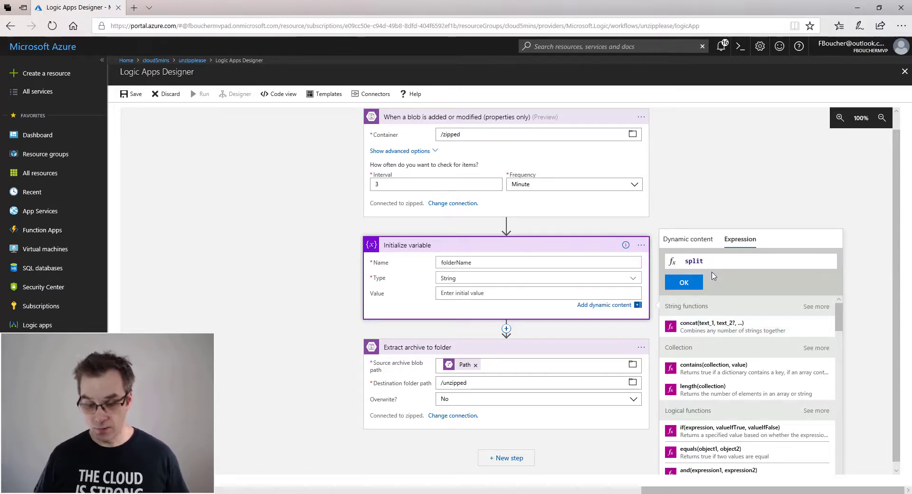
pyautogui.write('(')
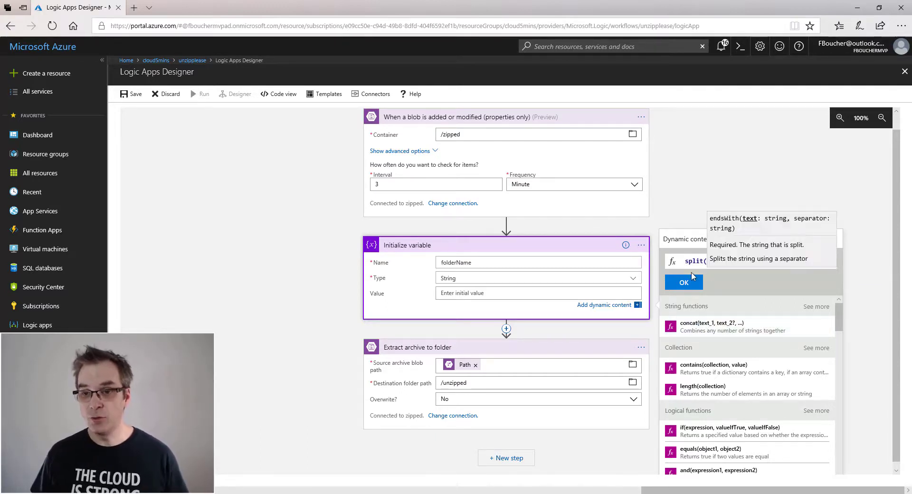
pyautogui.click(683, 240)
pyautogui.scroll(-3, 750, 380)
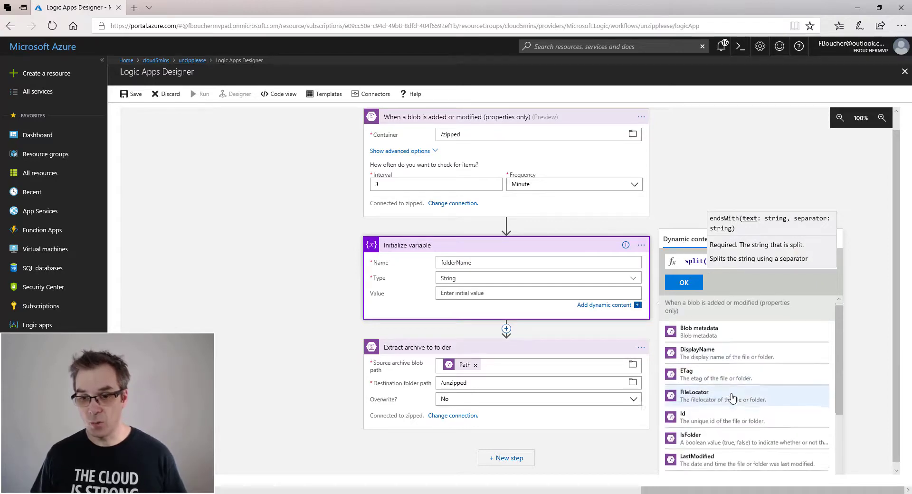
pyautogui.click(694, 449)
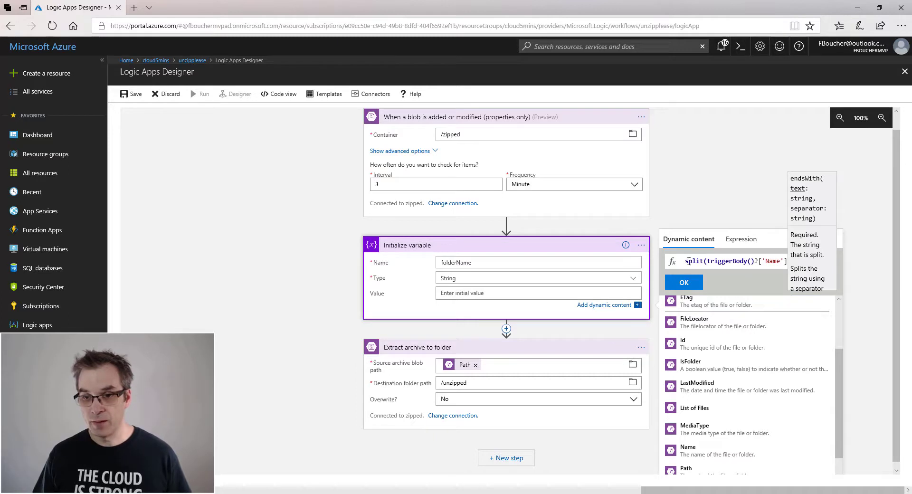
pyautogui.write(')')
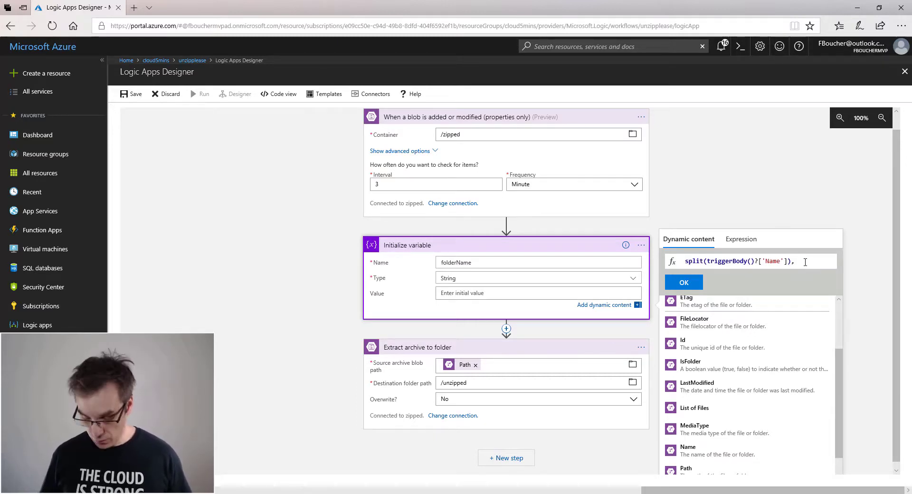
pyautogui.write(",'.")
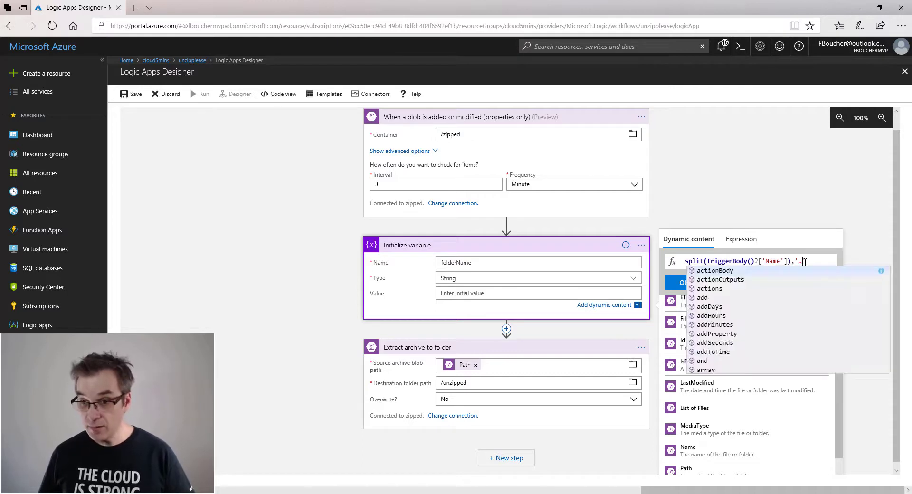
pyautogui.write("'")
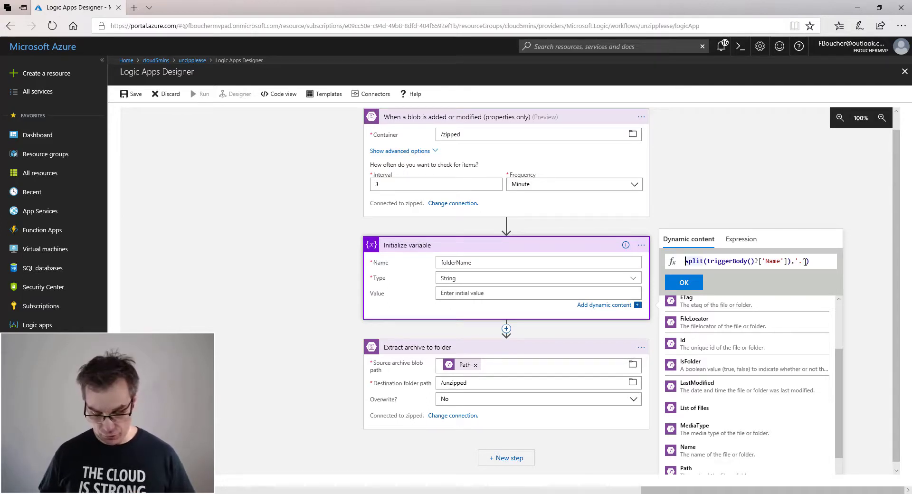
# Step: Wrap the split expression in first() and insert it as folderName's initial value
pyautogui.write('first(')
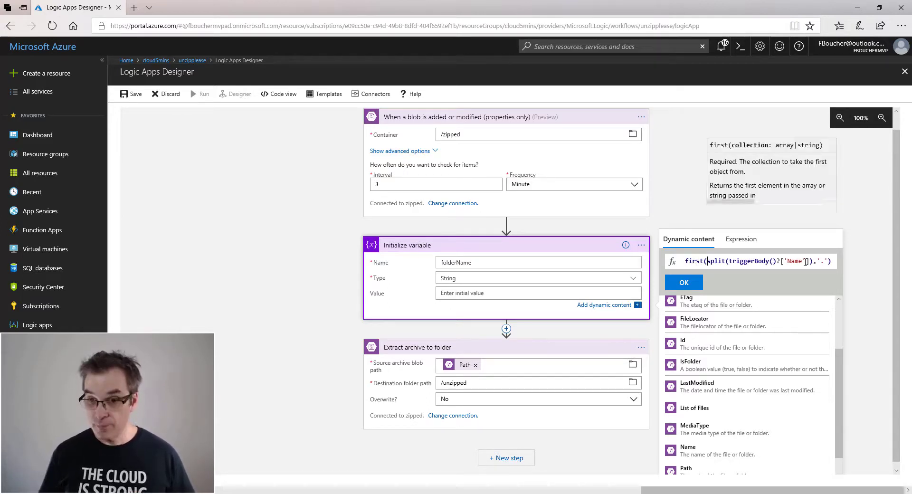
pyautogui.press('End')
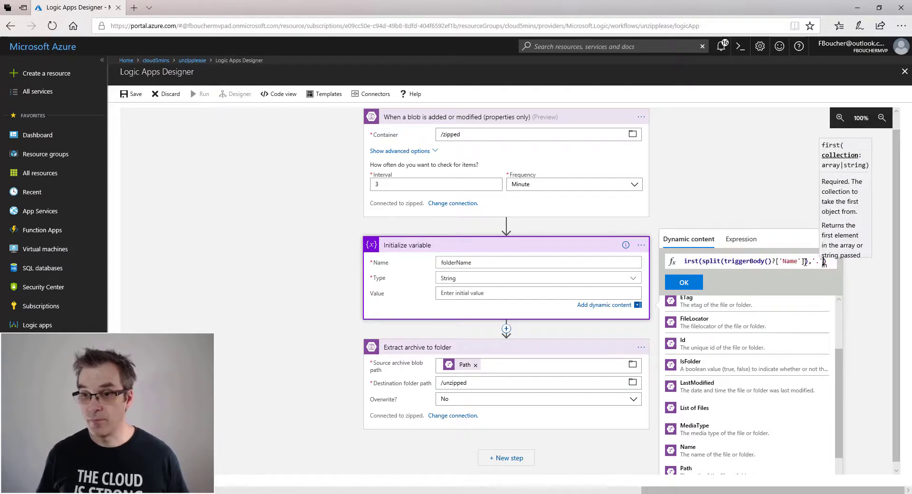
pyautogui.write(')')
pyautogui.click(686, 283)
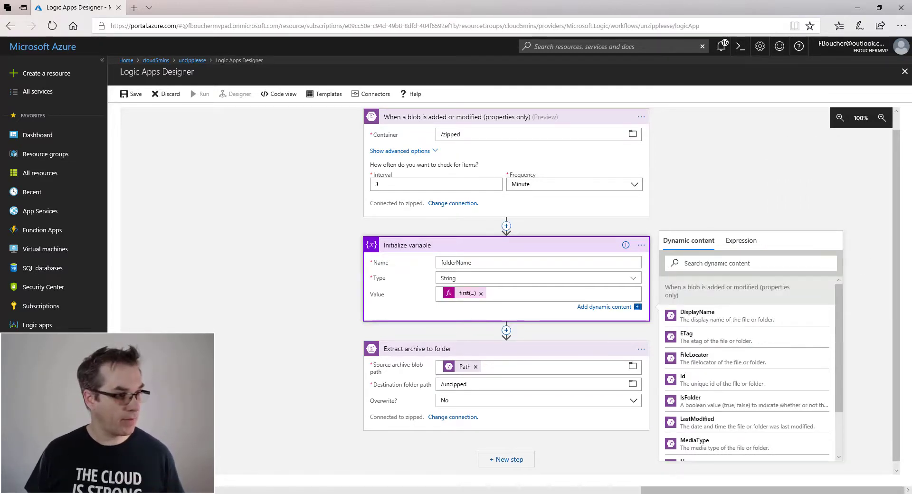
# Step: Switch to Notepad and examine the expression first(split(triggerBody()?['Name'],'.')) against the sample file name test1.zip
pyautogui.hotkey('alt', 'Tab')
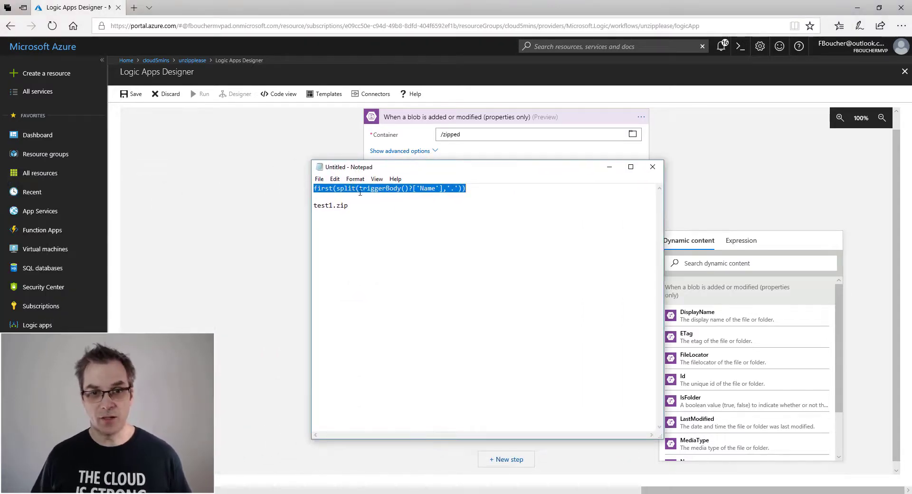
pyautogui.click(360, 192)
pyautogui.moveTo(335, 189); pyautogui.dragTo(459, 189)
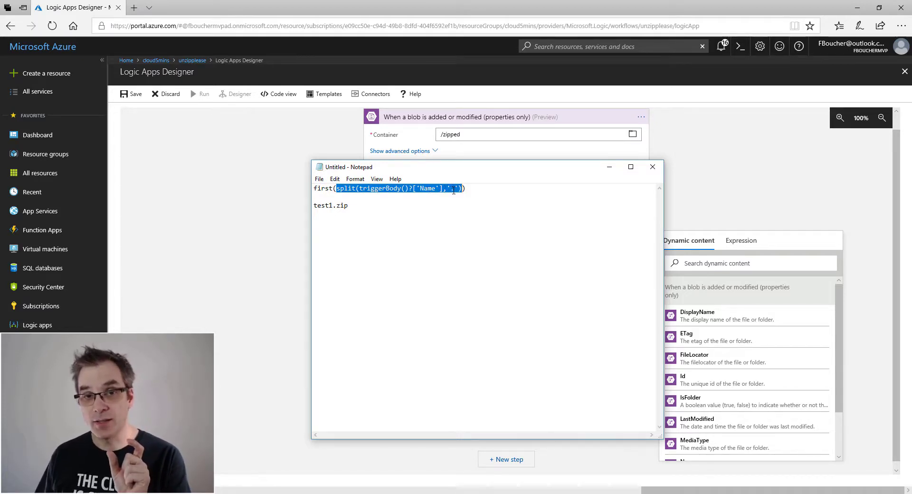
pyautogui.moveTo(334, 204); pyautogui.dragTo(310, 203)
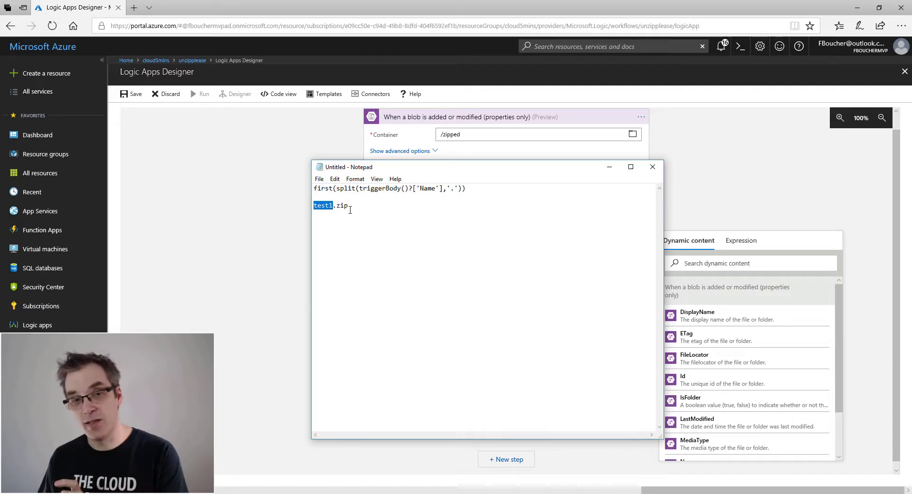
pyautogui.moveTo(333, 189); pyautogui.dragTo(309, 204)
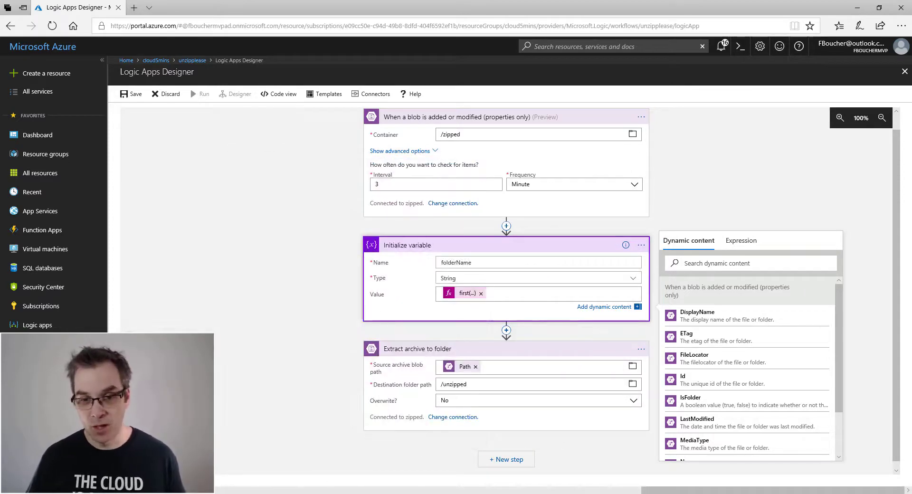
# Step: Append the folderName variable to the extract action's /unzipped destination path and set Overwrite to Yes
pyautogui.click(485, 385)
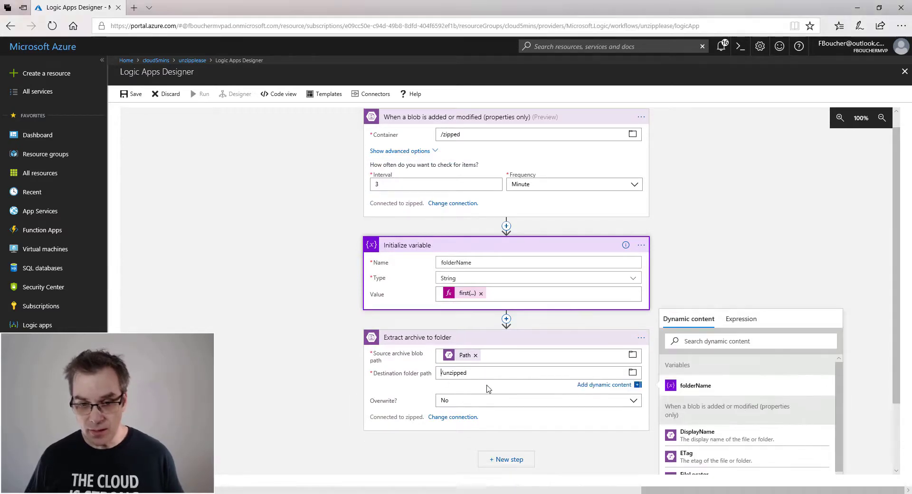
pyautogui.scroll(-2, 485, 361)
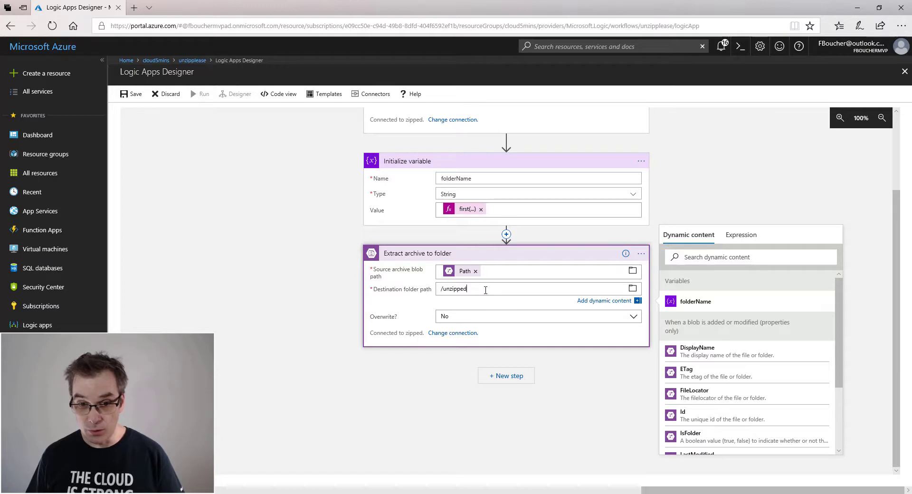
pyautogui.click(696, 303)
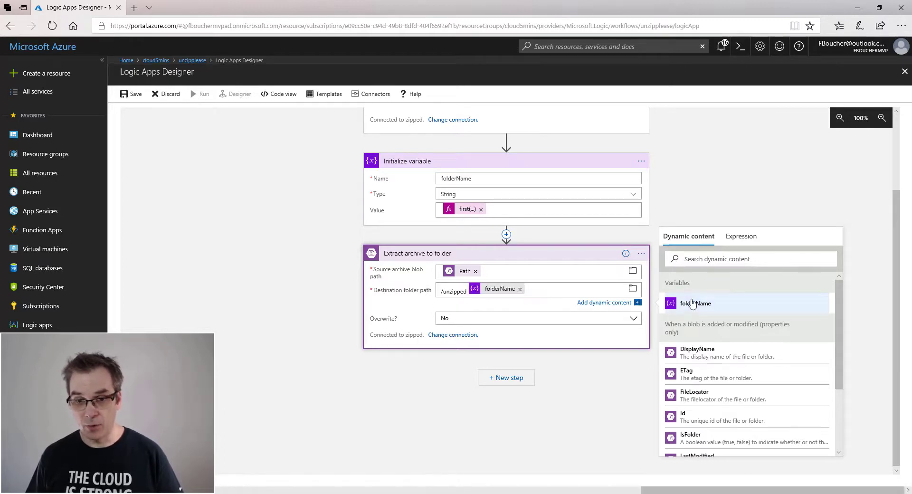
pyautogui.click(633, 318)
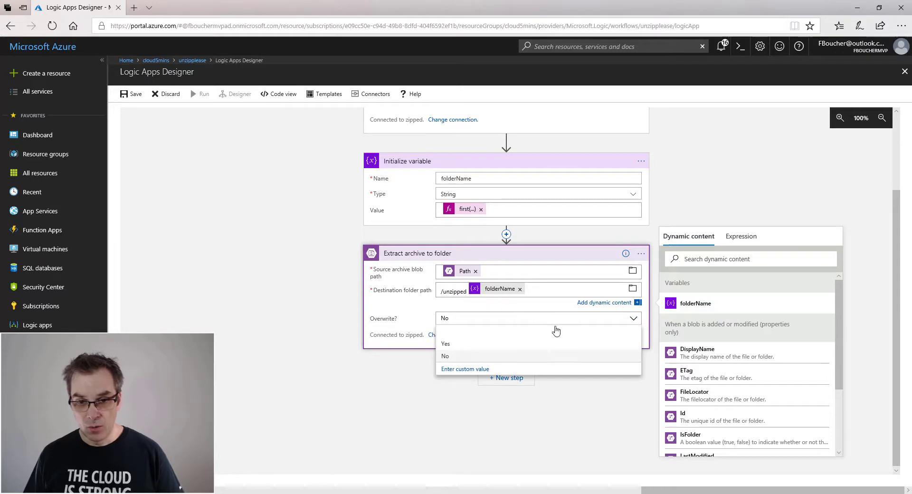
pyautogui.click(458, 345)
# Step: Add the Azure Blob Storage "Delete blob" action after the extract action
pyautogui.scroll(2, 425, 257)
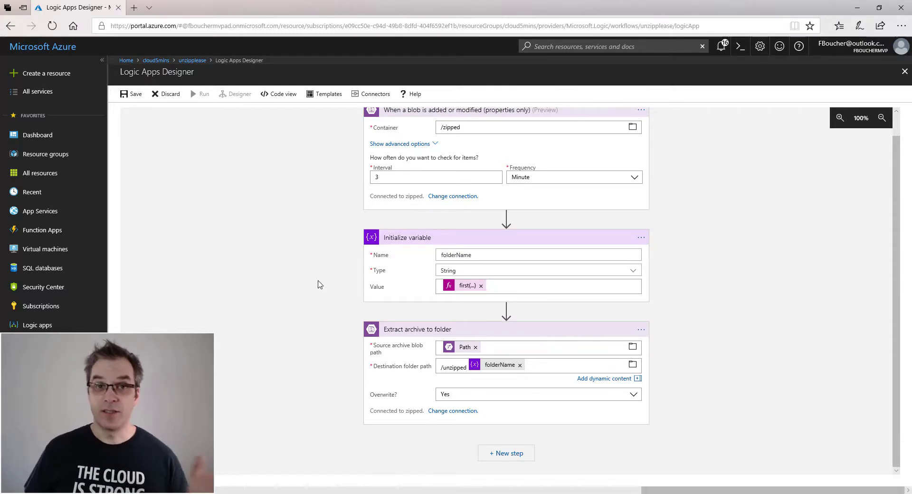
pyautogui.click(509, 454)
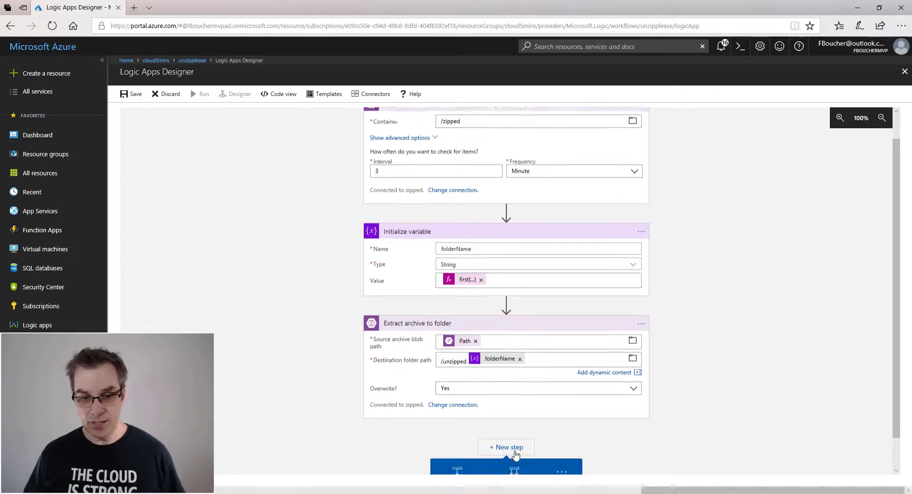
pyautogui.click(460, 437)
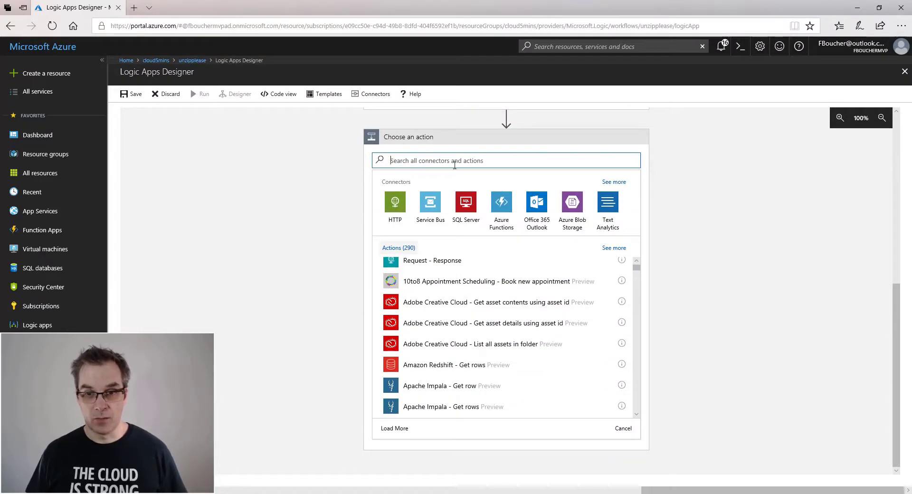
pyautogui.click(571, 207)
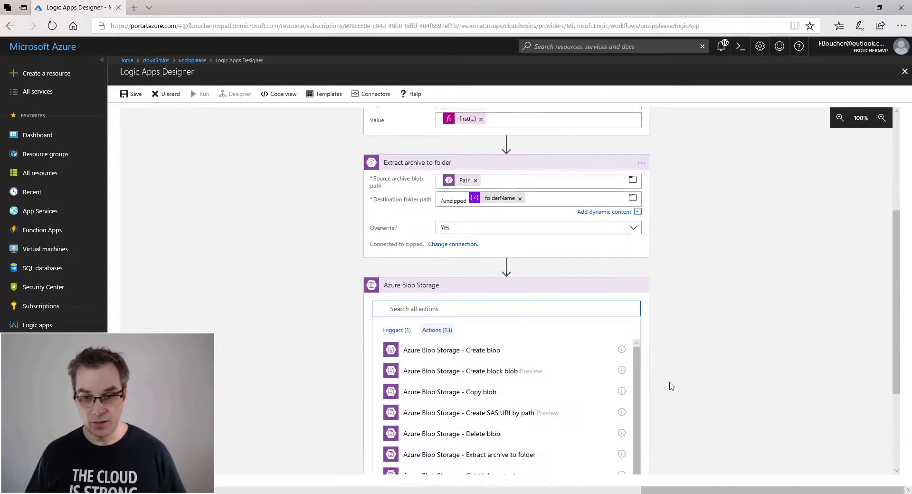
pyautogui.click(468, 297)
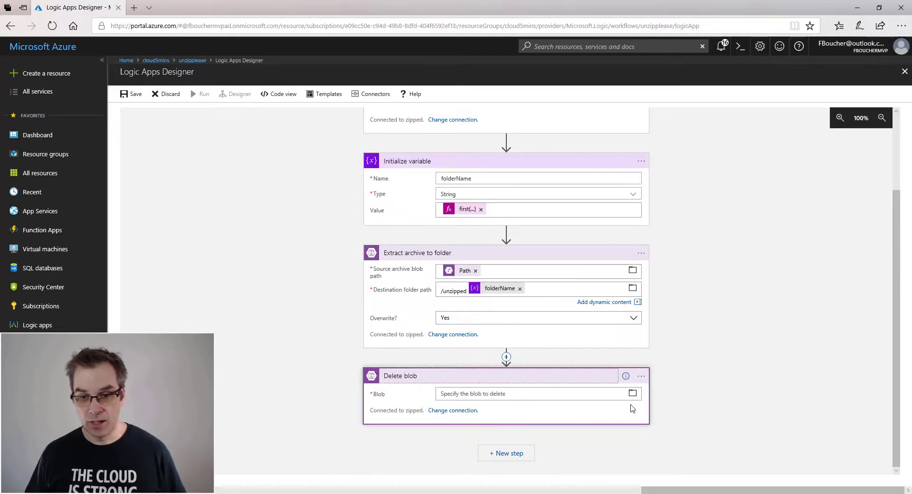
# Step: Set the Delete blob action's Blob field to the Path value from the "When a blob is added or modified" trigger
pyautogui.click(602, 394)
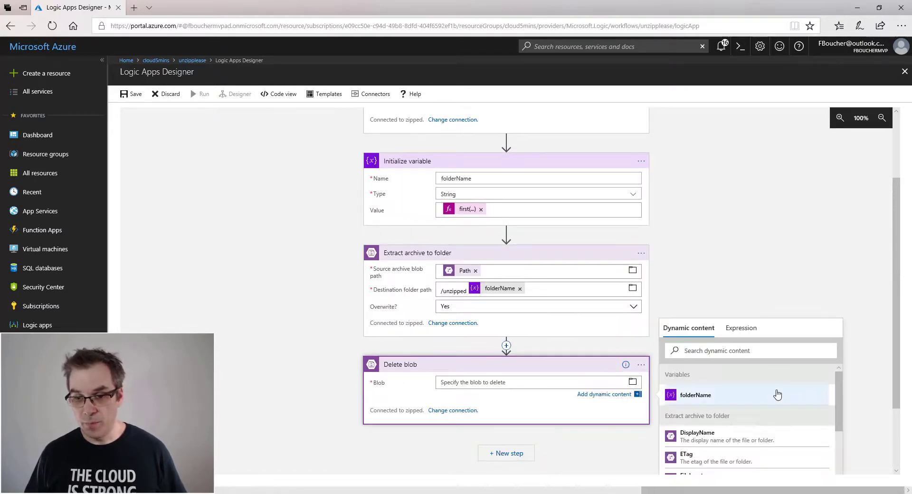
pyautogui.scroll(1, 776, 397)
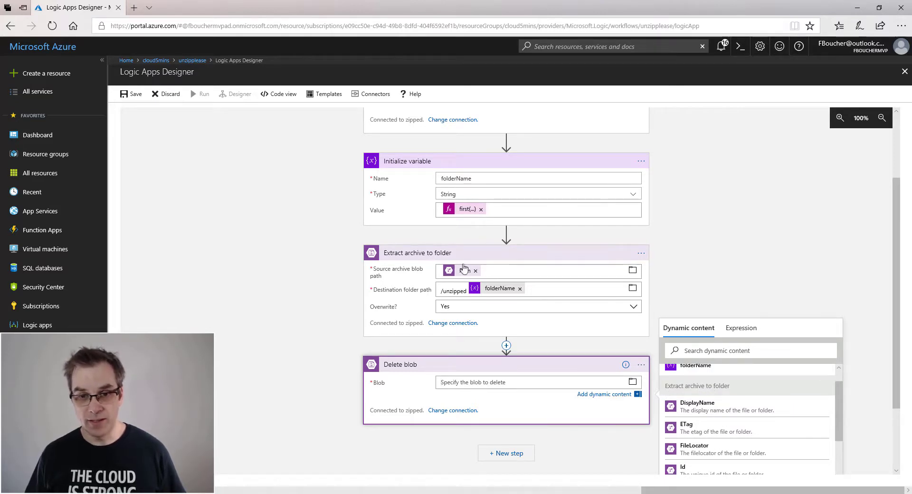
pyautogui.scroll(-3, 812, 416)
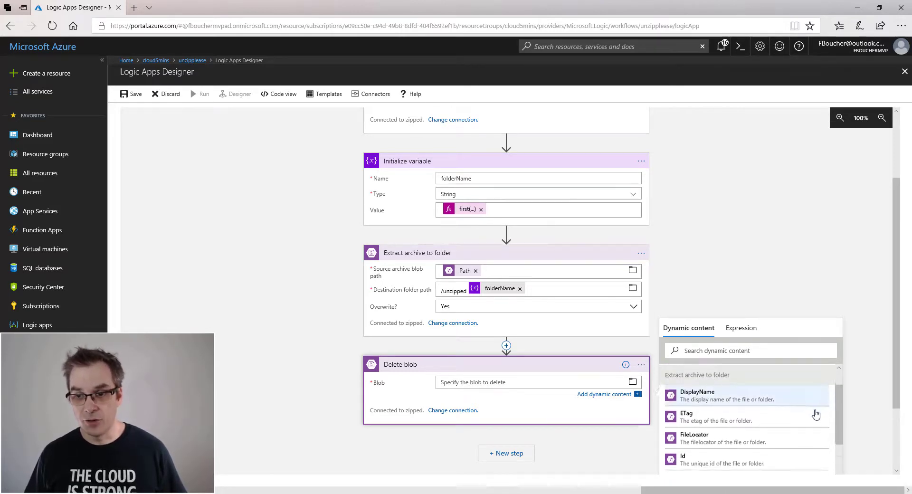
pyautogui.scroll(-3, 810, 418)
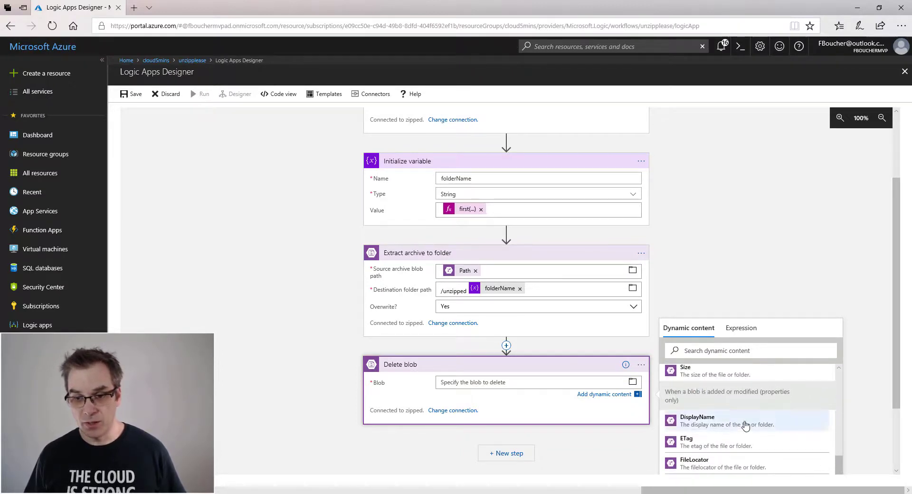
pyautogui.scroll(-5, 741, 420)
pyautogui.scroll(-3, 722, 436)
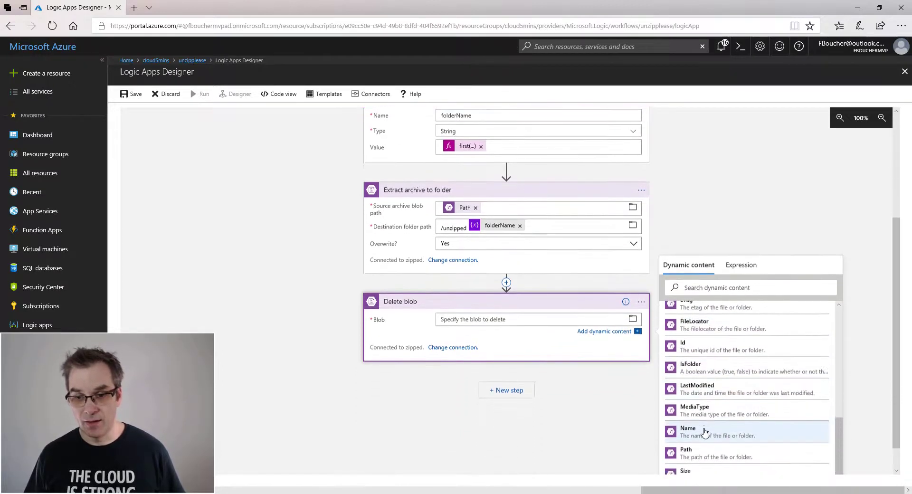
pyautogui.click(711, 433)
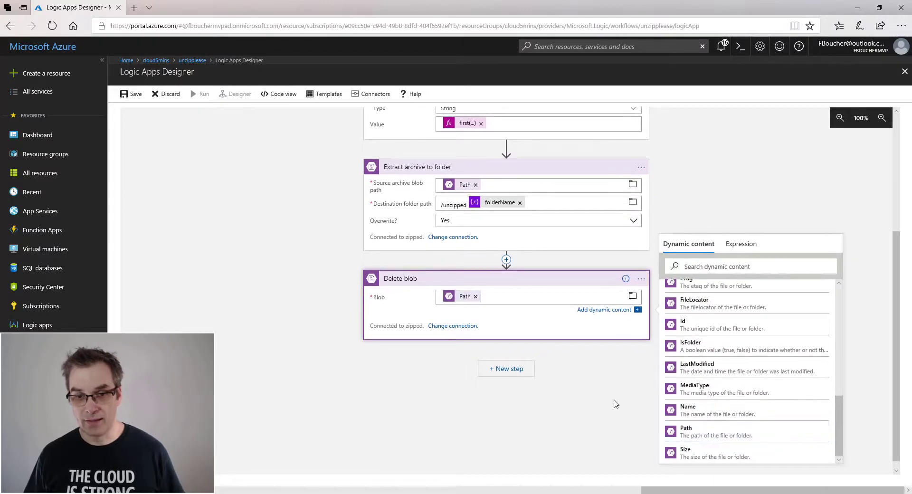
# Step: Save the unzipplease logic app and run it
pyautogui.click(131, 99)
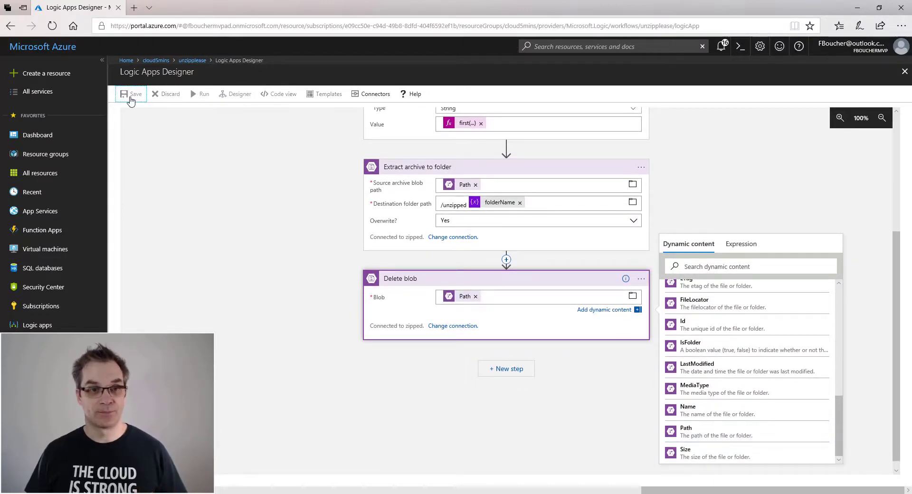
pyautogui.click(195, 97)
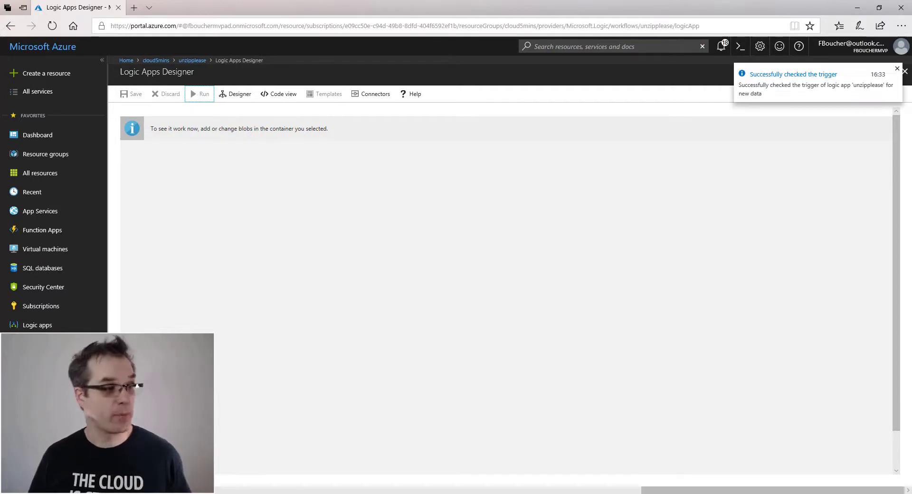
# Step: Switch to Microsoft Azure Storage Explorer and upload test1.zip into the zipped blob container of the cloud5mins storage account
pyautogui.hotkey('alt', 'Tab')
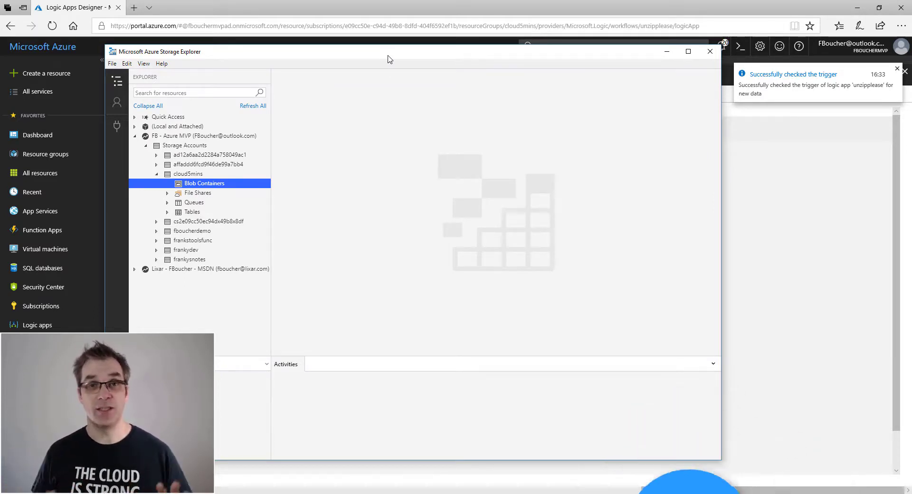
pyautogui.rightClick(211, 185)
pyautogui.click(244, 236)
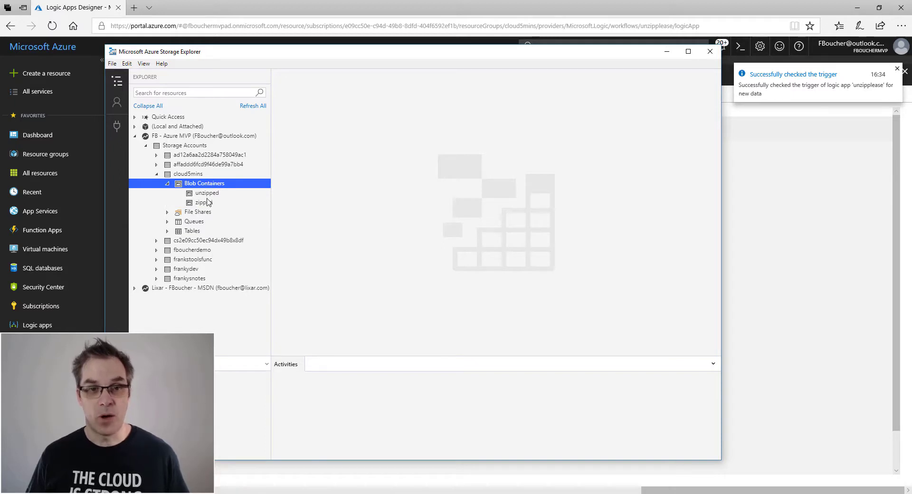
pyautogui.click(200, 205)
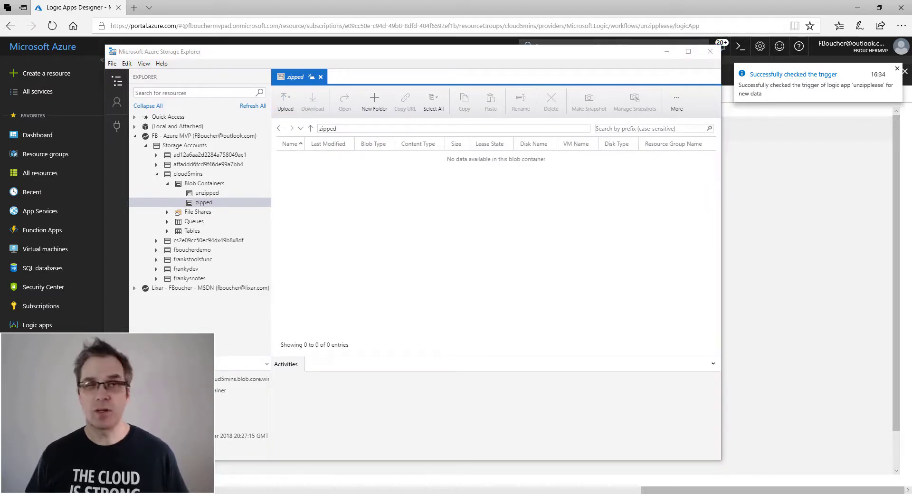
pyautogui.moveTo(216, 287); pyautogui.dragTo(364, 229)
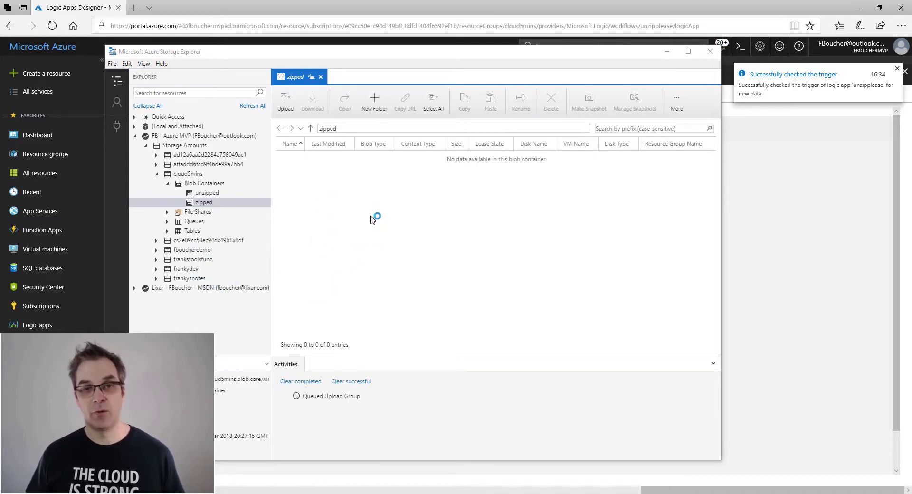
pyautogui.moveTo(407, 57); pyautogui.dragTo(341, 65)
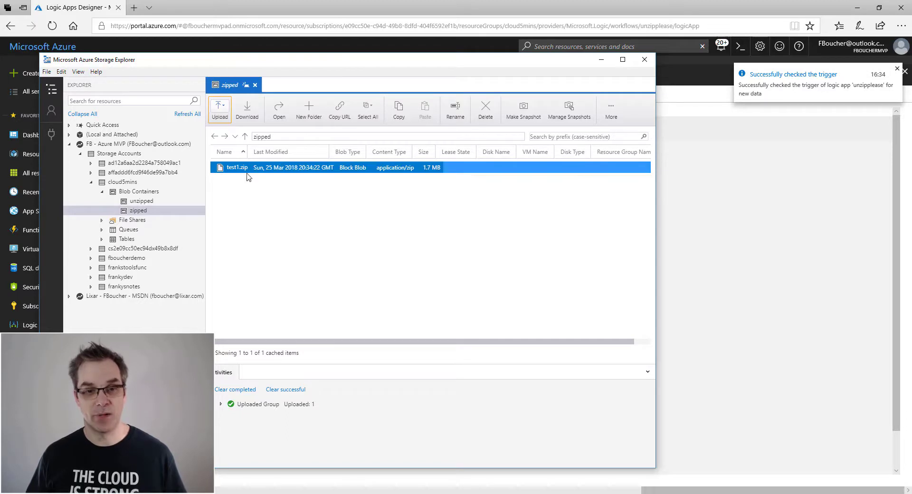
# Step: Switch back to the Logic Apps Designer in the browser and check the folderName value in the run's Initialize variable action
pyautogui.click(72, 7)
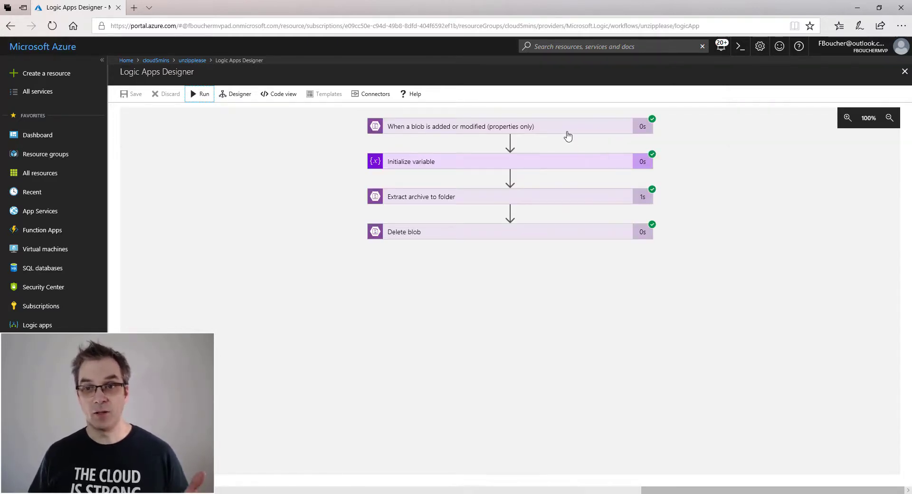
pyautogui.click(450, 163)
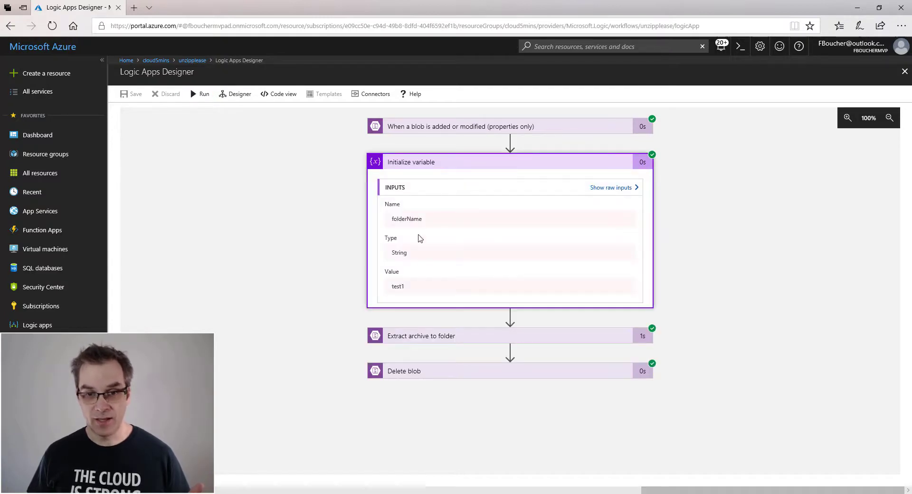
pyautogui.moveTo(390, 288); pyautogui.dragTo(404, 287)
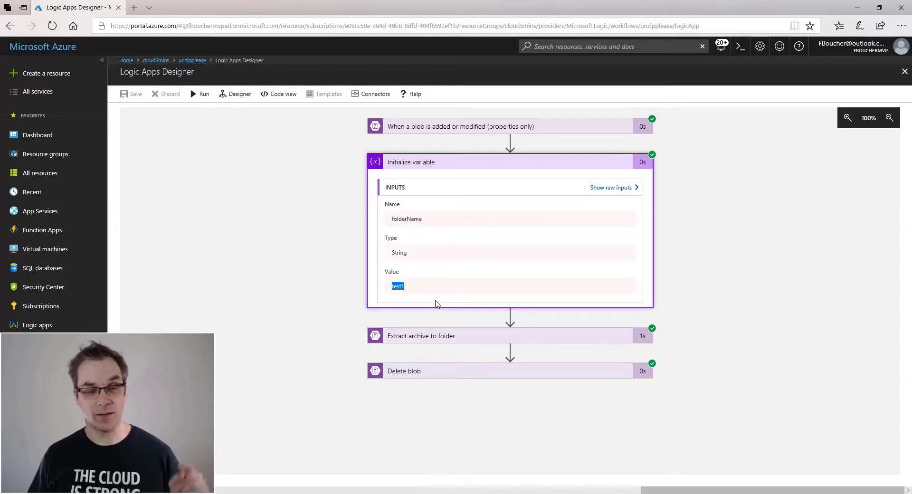
# Step: Switch to Microsoft Azure Storage Explorer and inspect the extracted files in the unzipped container's test1 folder
pyautogui.hotkey('alt', 'Tab')
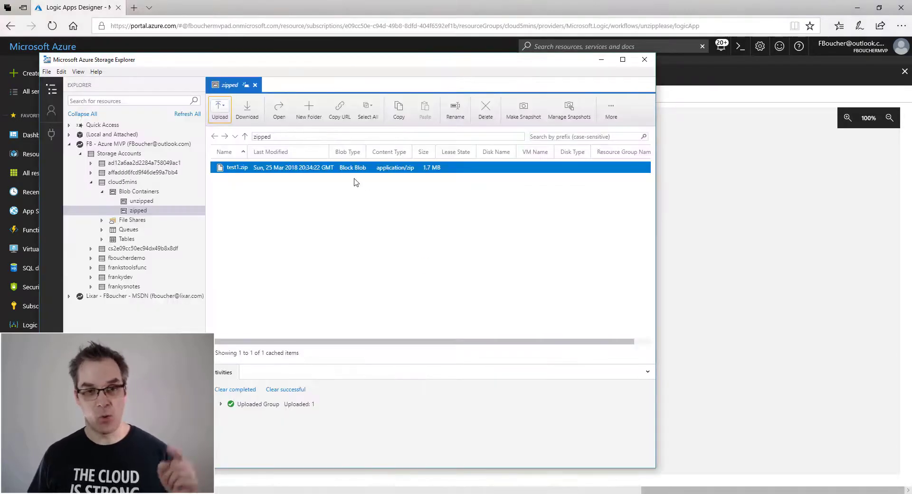
pyautogui.doubleClick(142, 201)
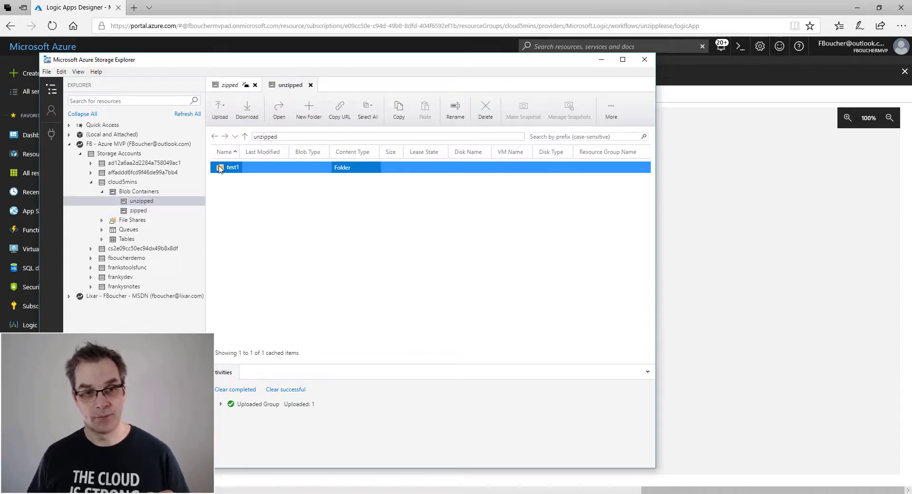
pyautogui.doubleClick(219, 167)
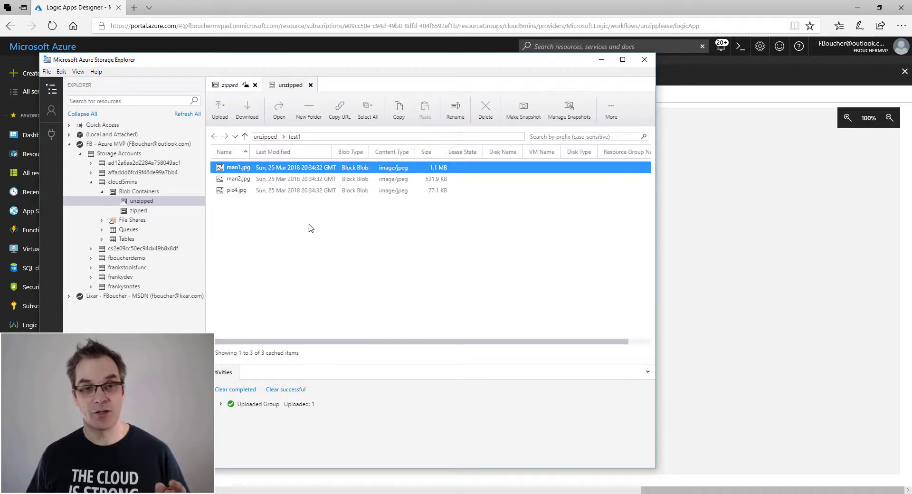
pyautogui.keyDown('shift'); pyautogui.click(275, 180); pyautogui.keyUp('shift')
pyautogui.keyDown('ctrl'); pyautogui.click(274, 189); pyautogui.keyUp('ctrl')
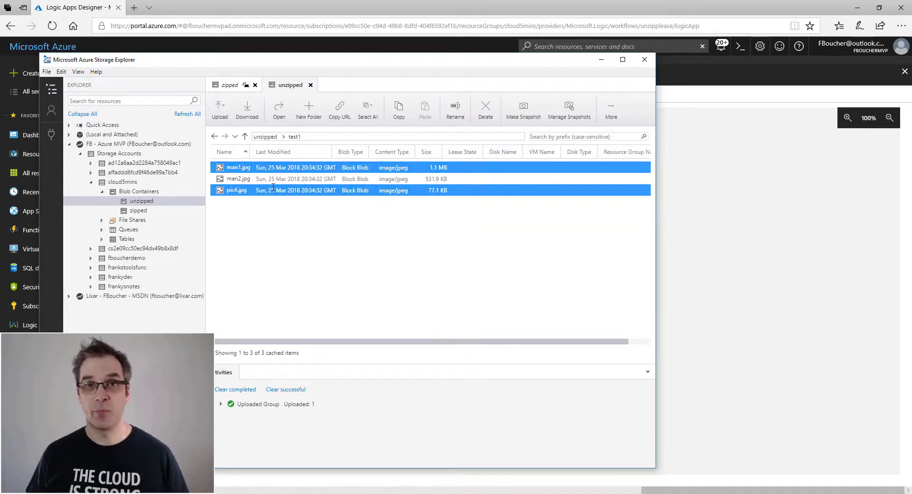